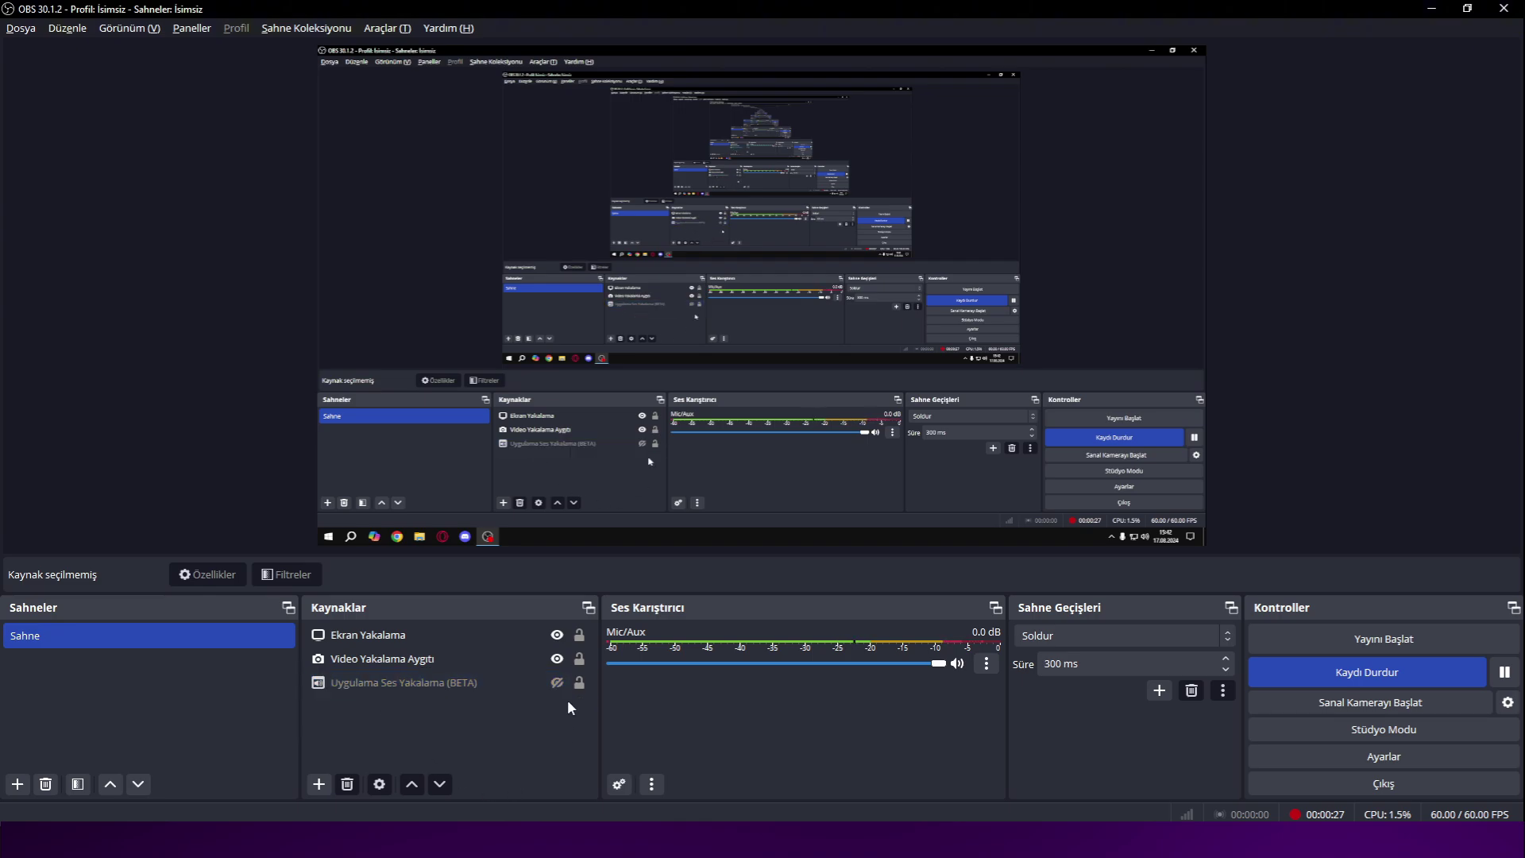
- Hide the Video Yakalama Aygıtı source in the scene
left_click(557, 659)
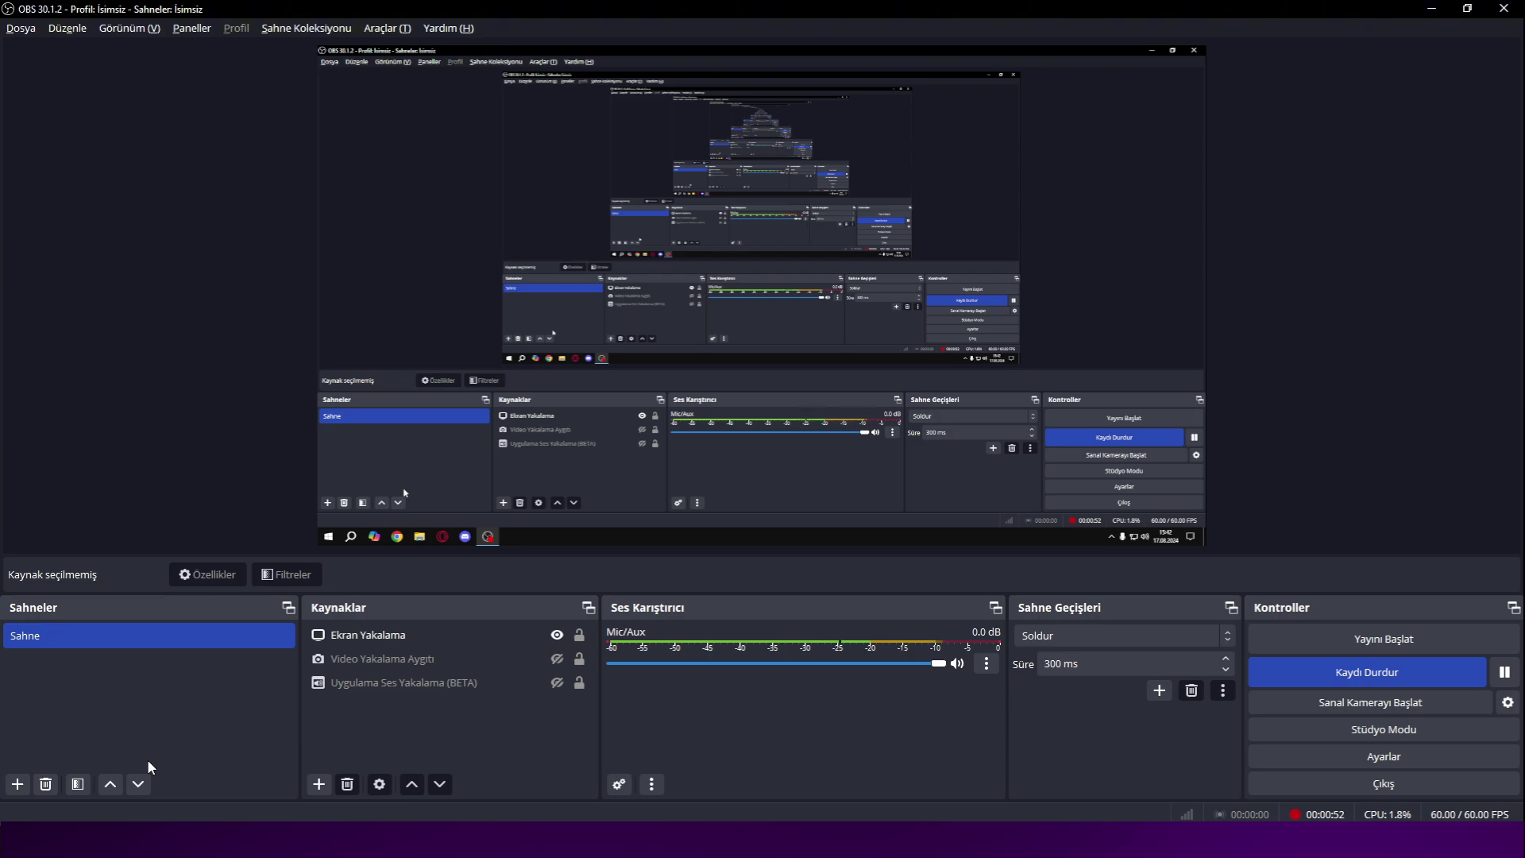
- Look over the scene's three sources and the list of source types available to add
left_click(425, 640)
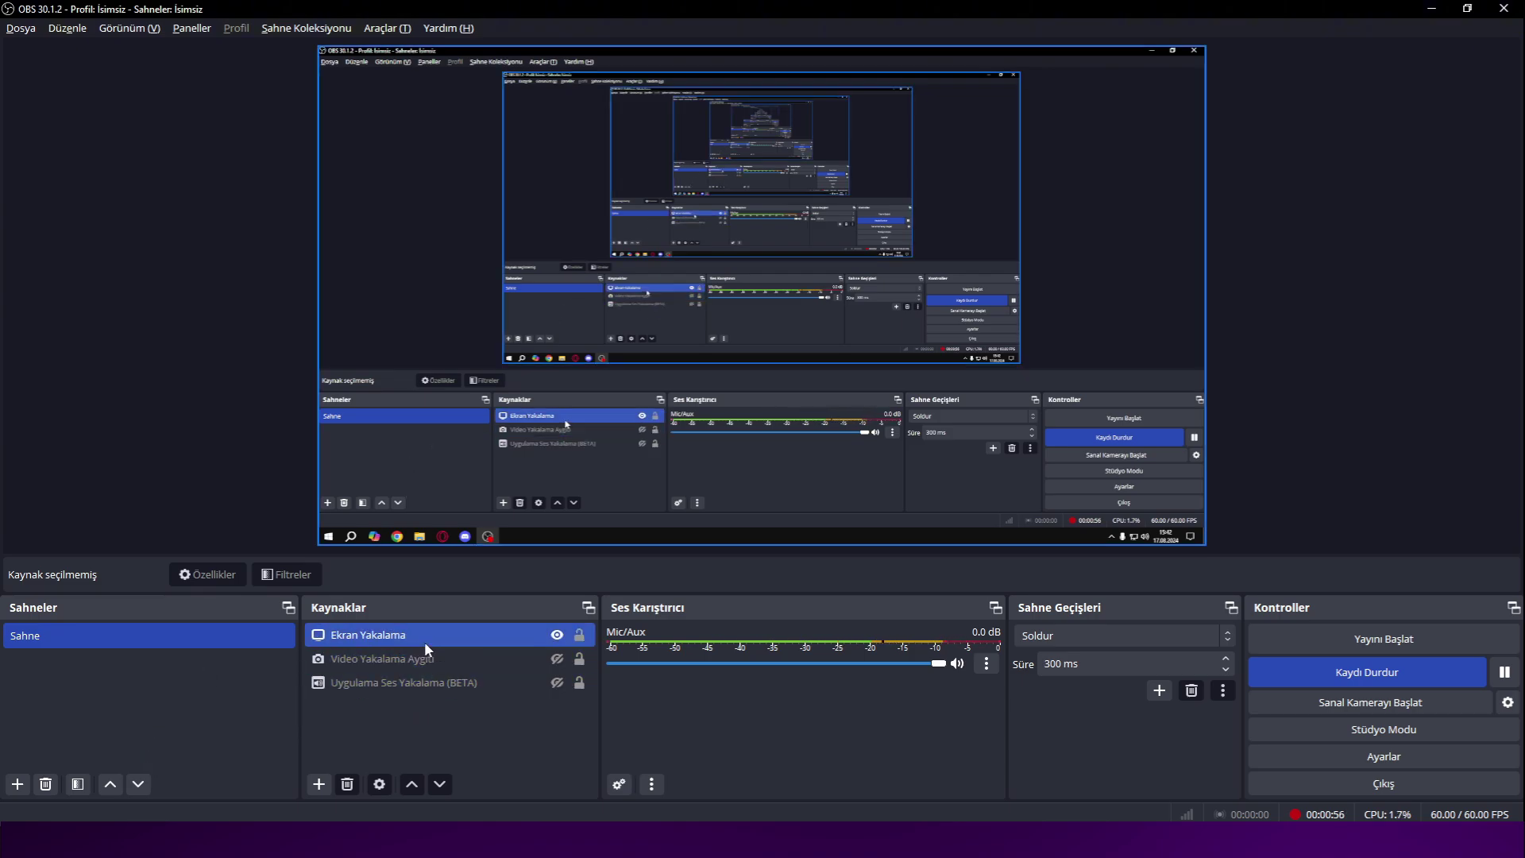
left_click(461, 657)
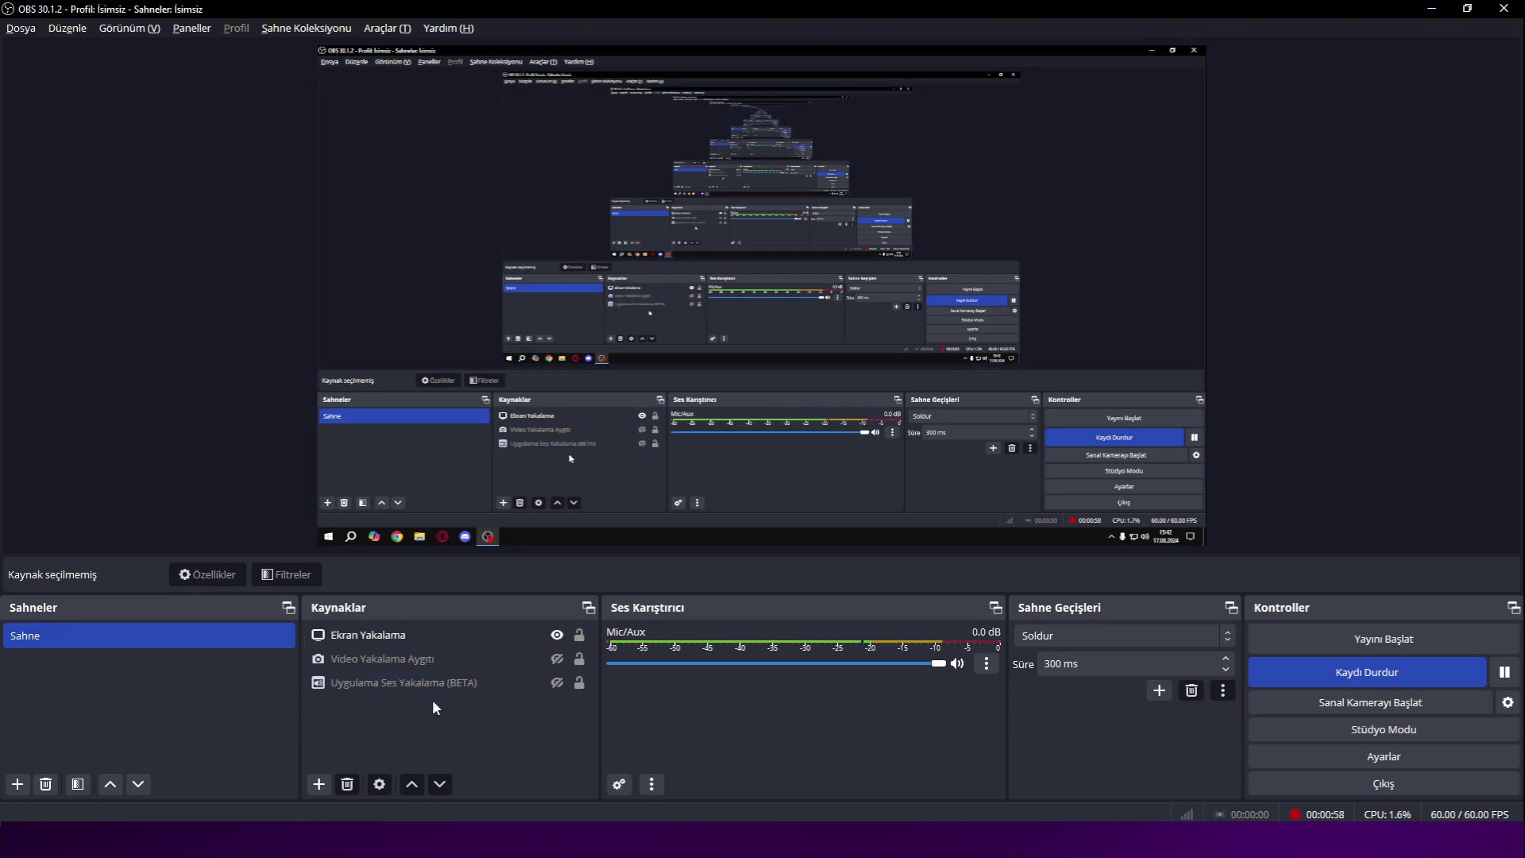
left_click(435, 685)
left_click(457, 666)
left_click(458, 687)
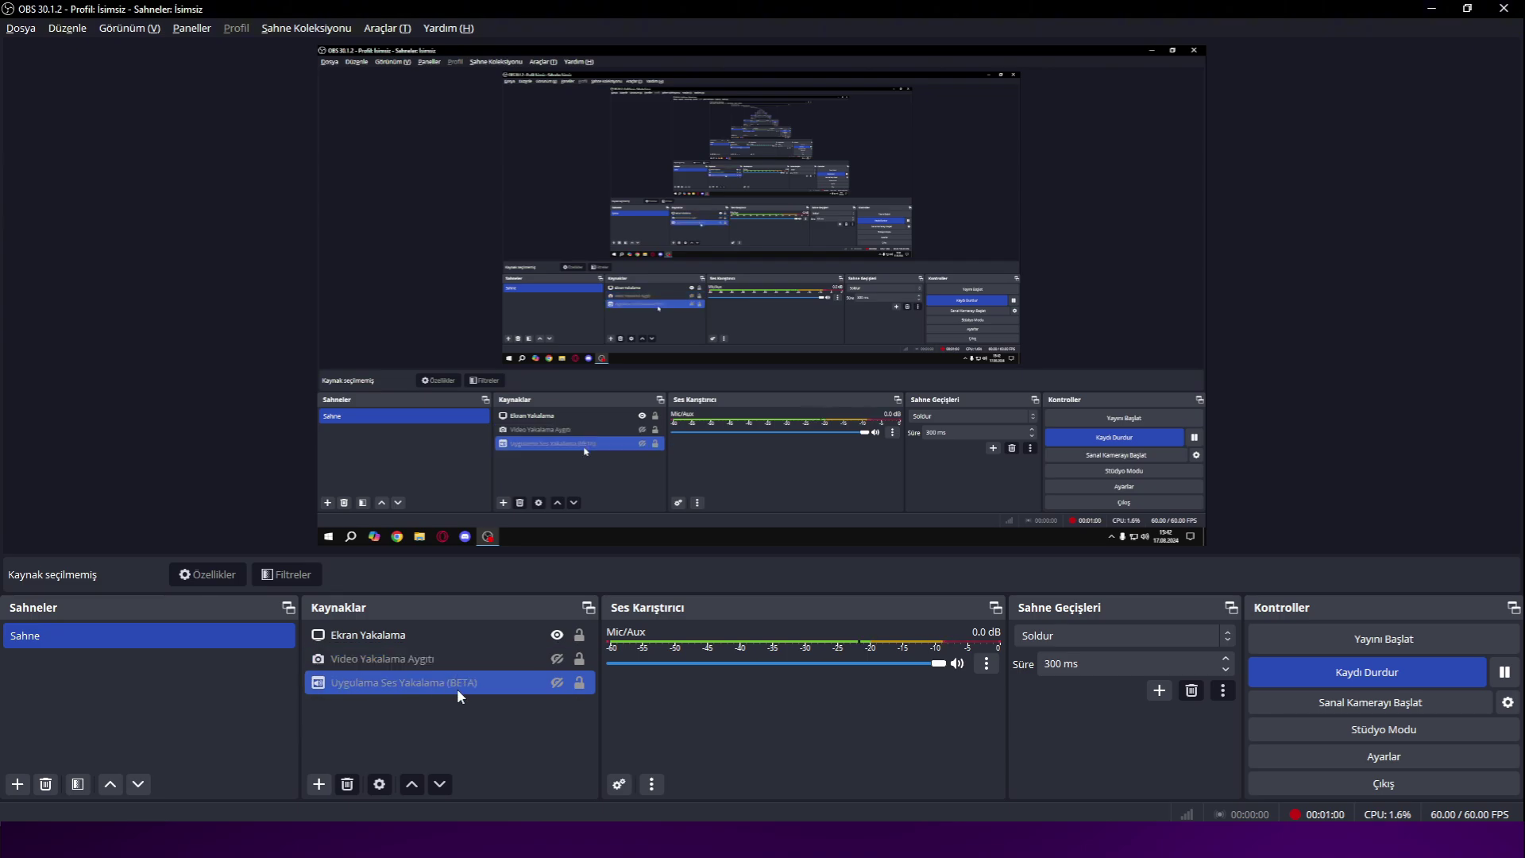
left_click(368, 746)
left_click(319, 784)
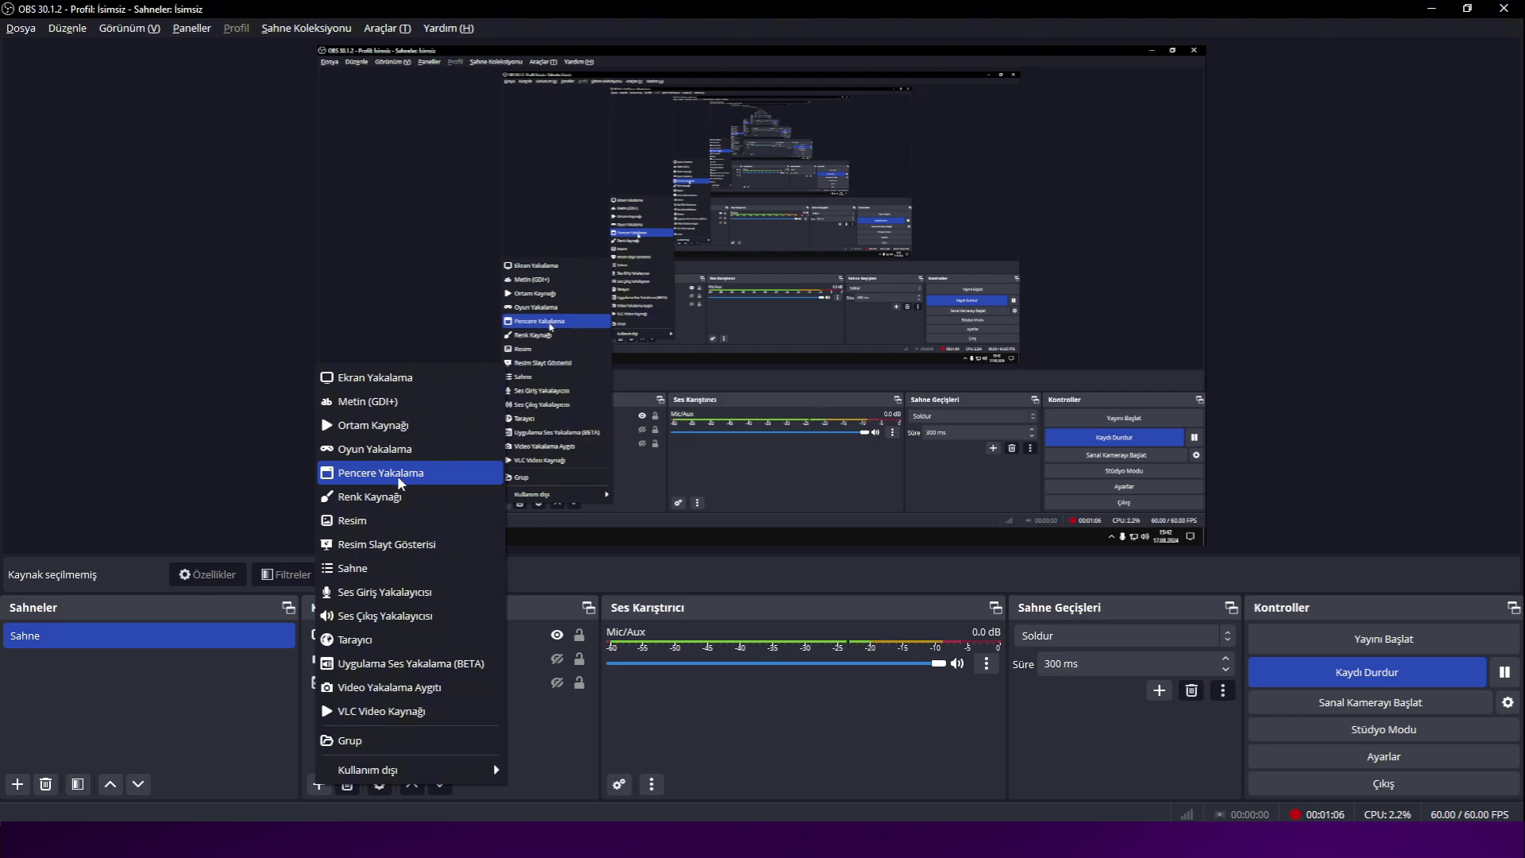
left_click(560, 710)
left_click(416, 637)
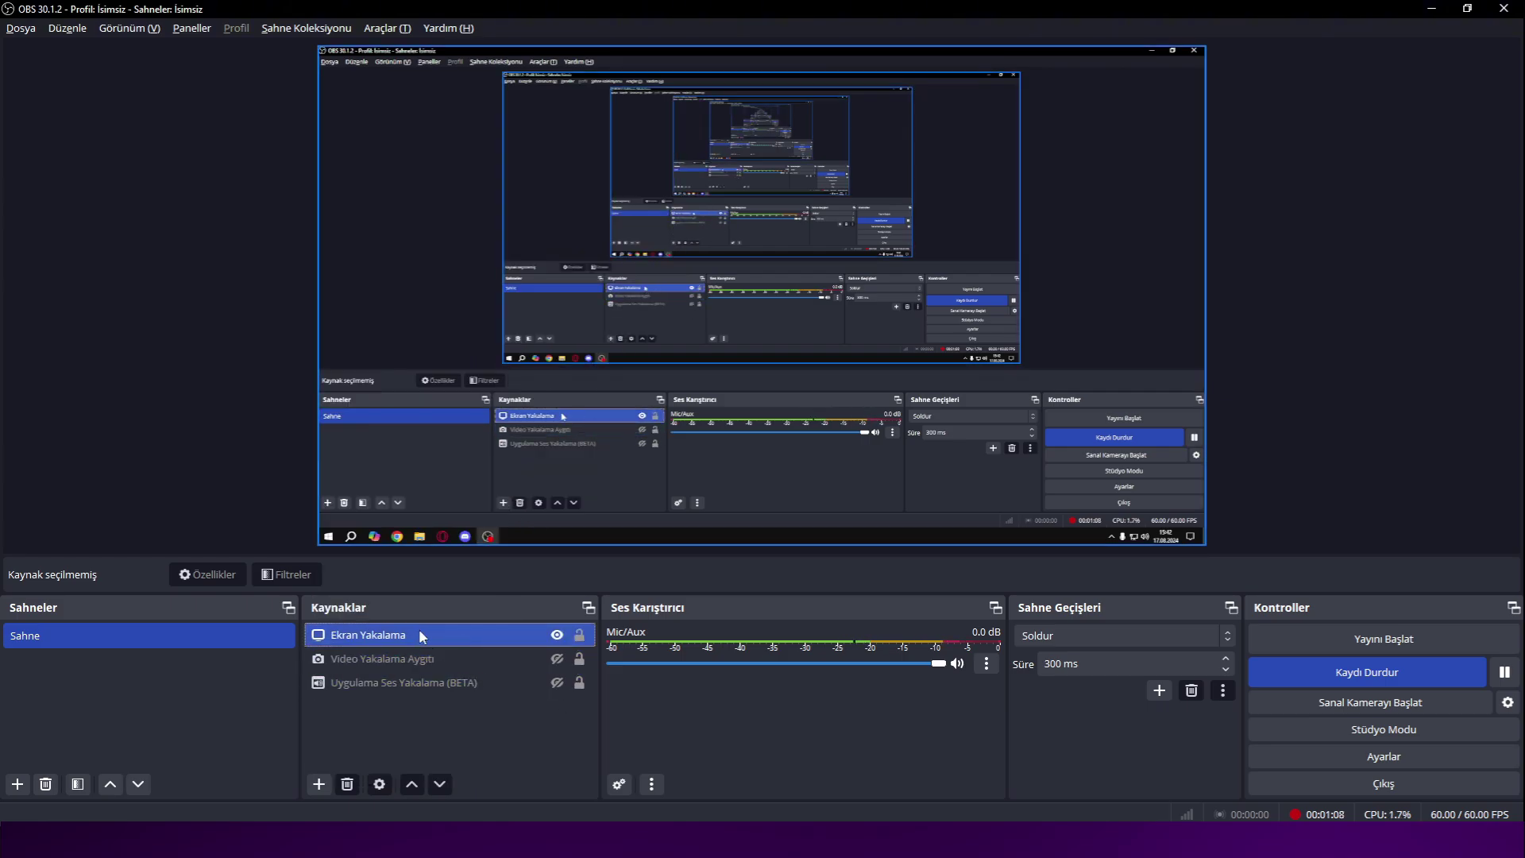
left_click(416, 676)
left_click(417, 663)
left_click(403, 683, "ctrl")
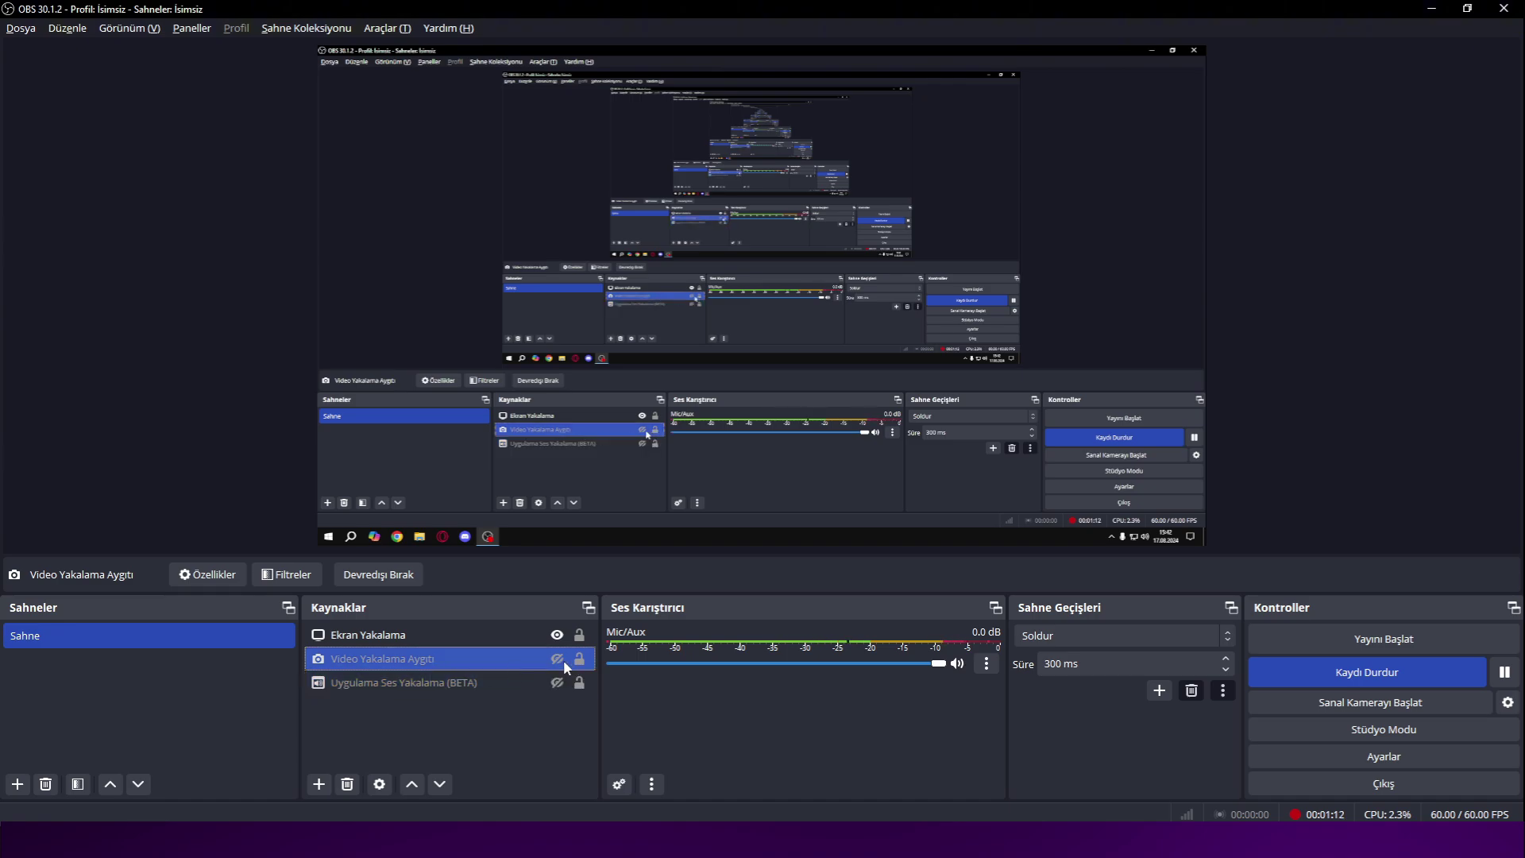
- Show the Video Yakalama Aygıtı source, hide it again, and clear the source selection
left_click(557, 659)
left_click(555, 659)
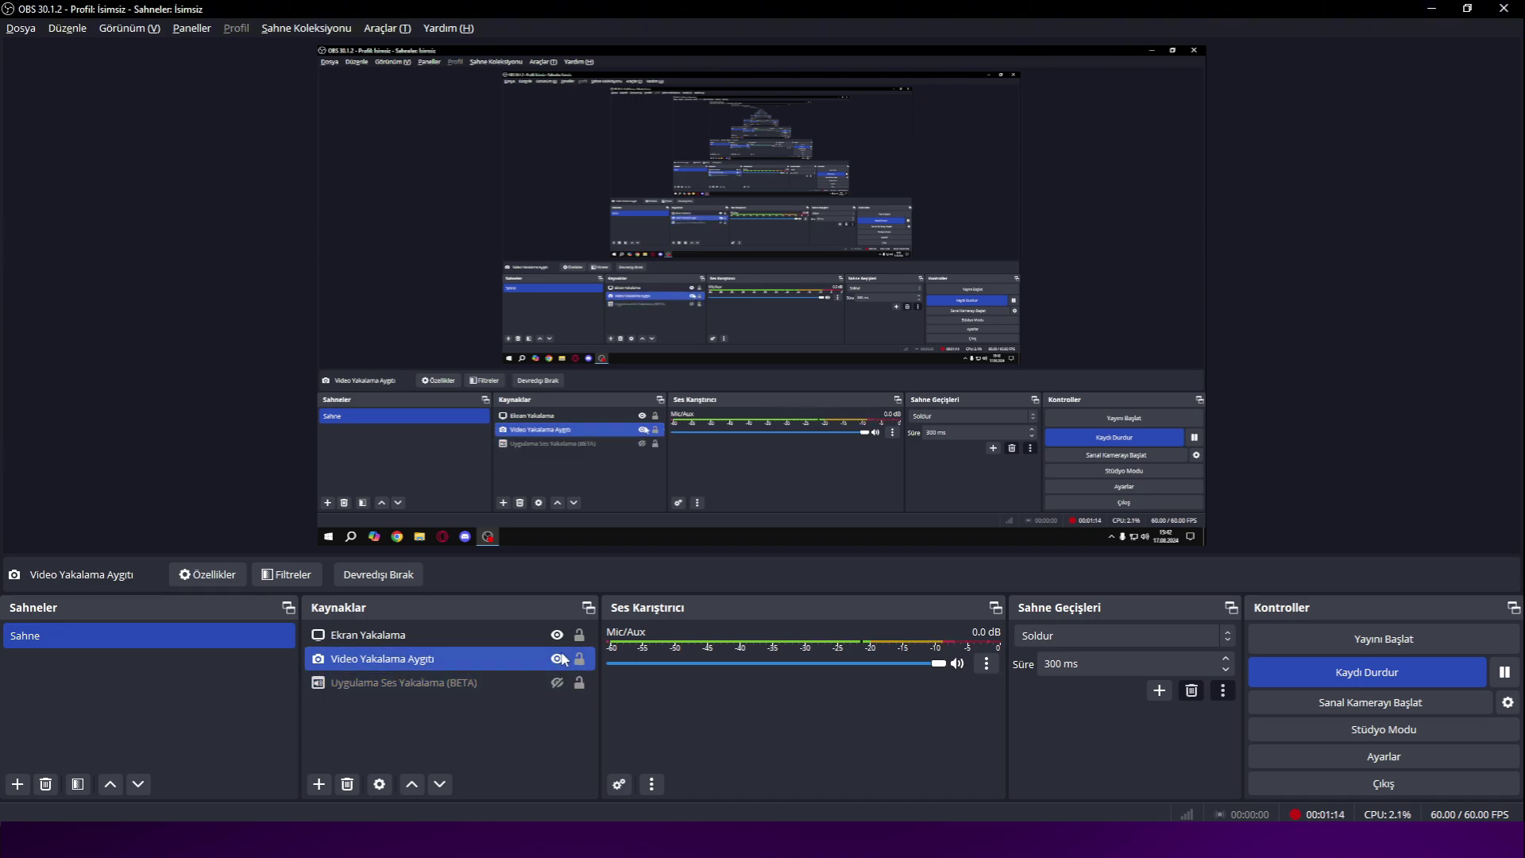
left_click(556, 660)
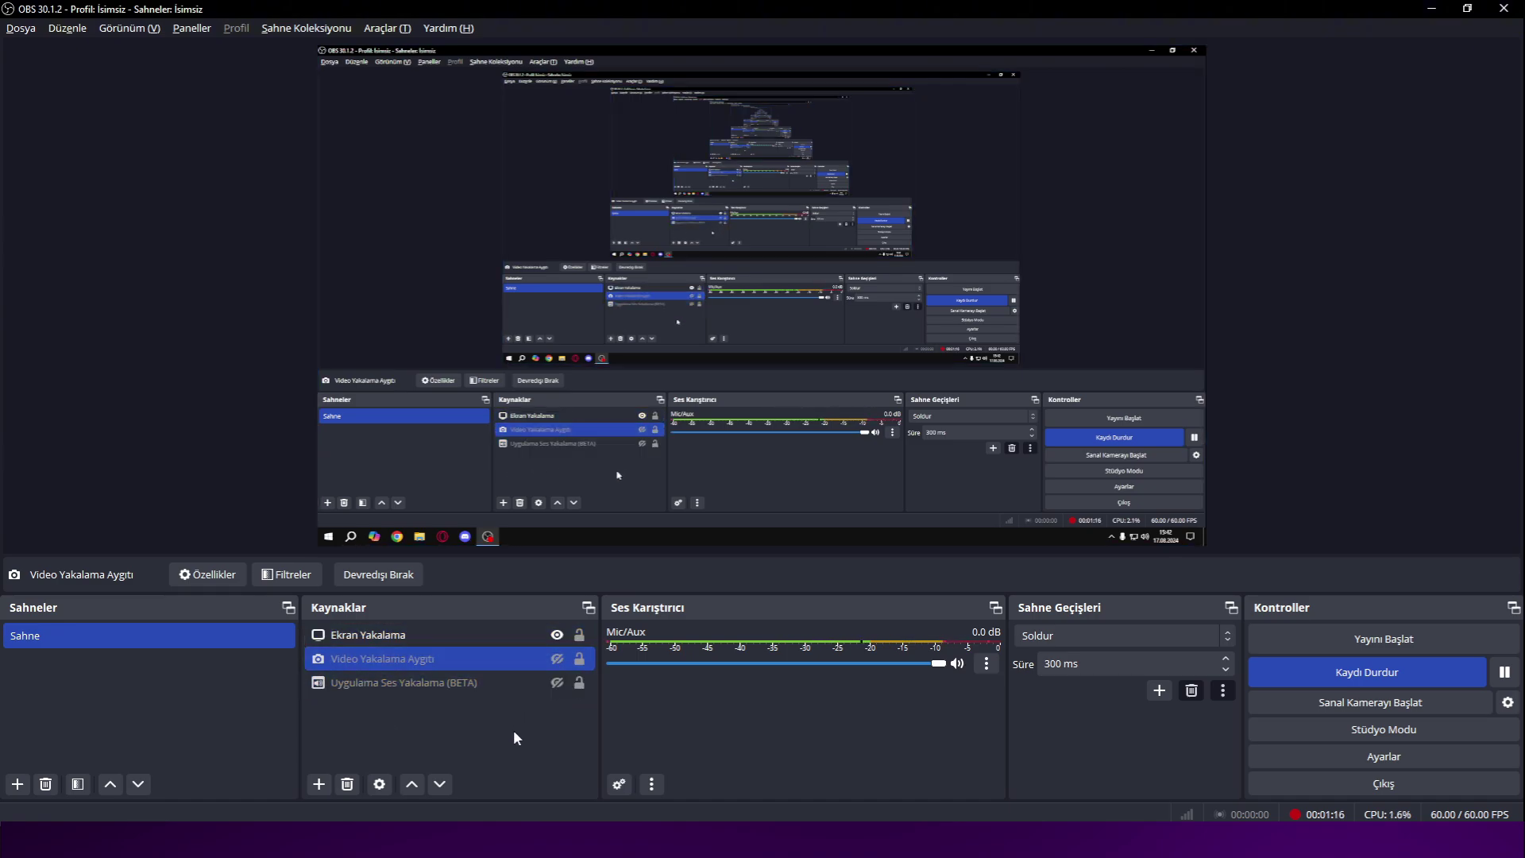
left_click(513, 729)
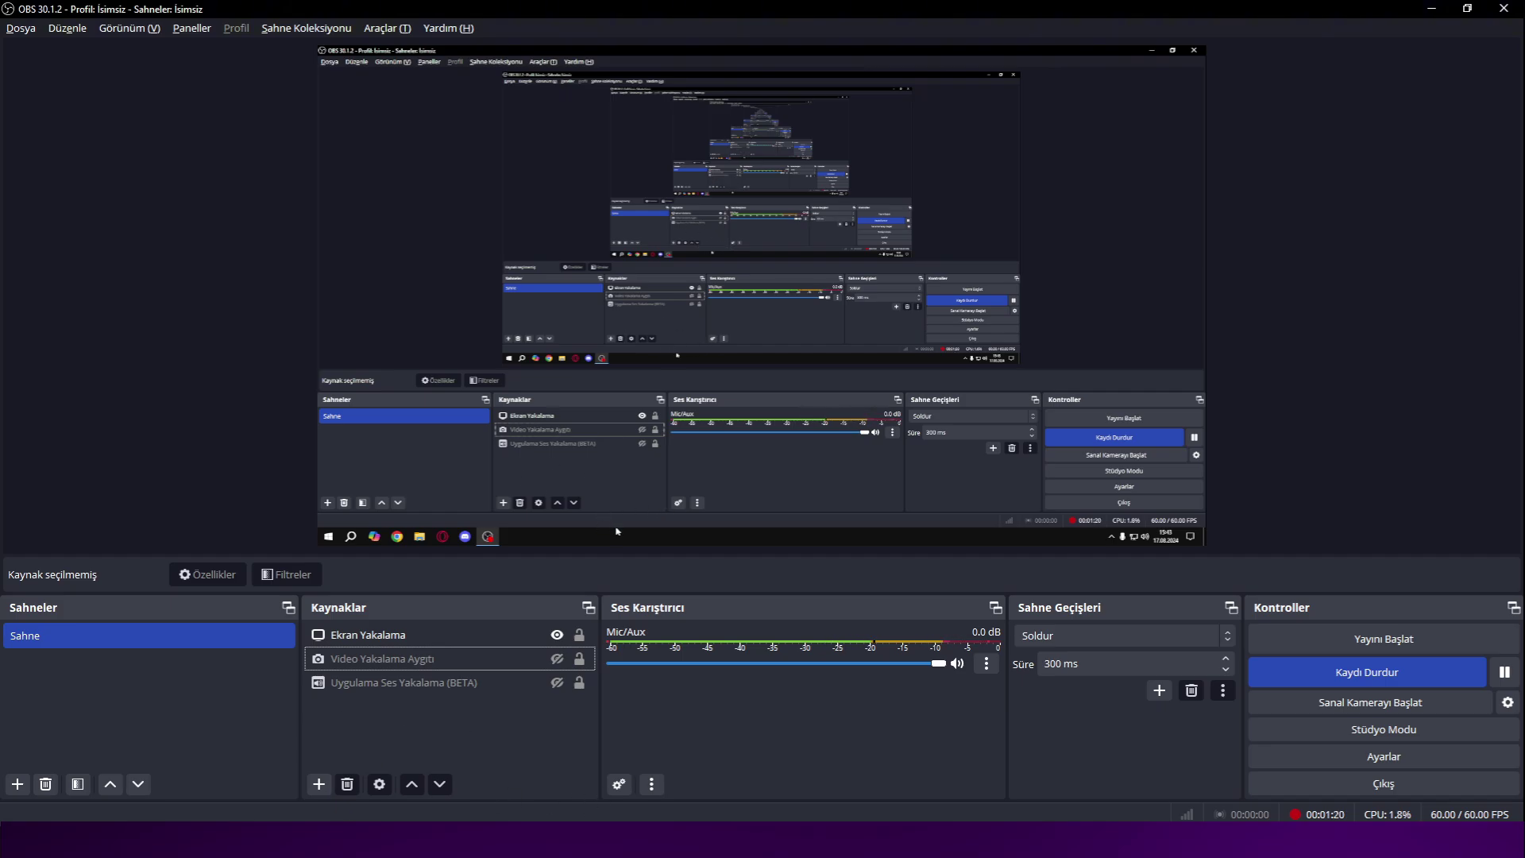
- In the advanced settings, review the process priority (İşlem Önceliği) options and choose Normal
left_click(1310, 758)
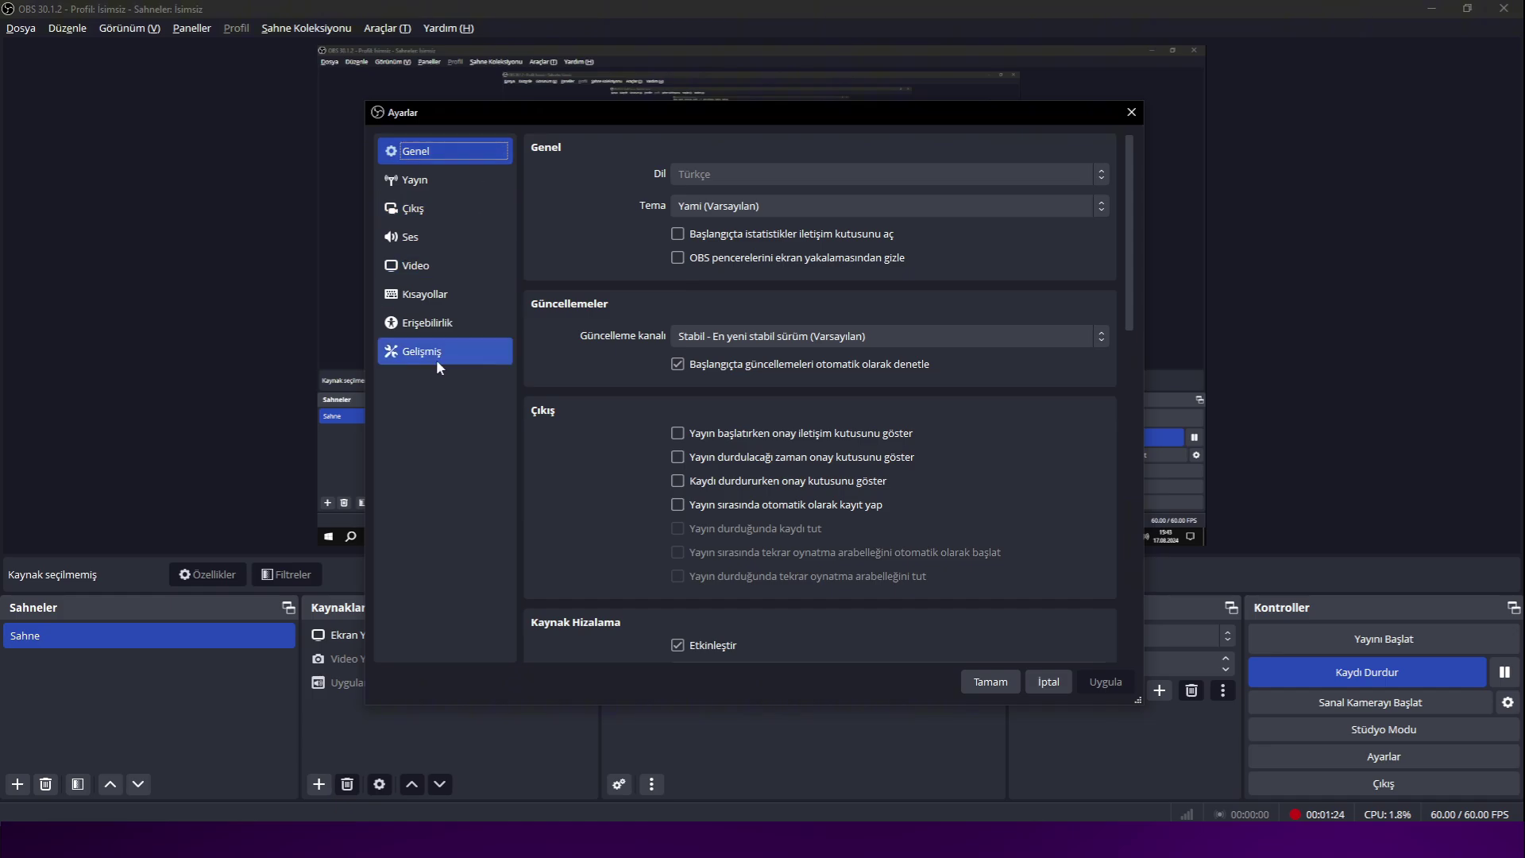
left_click(436, 359)
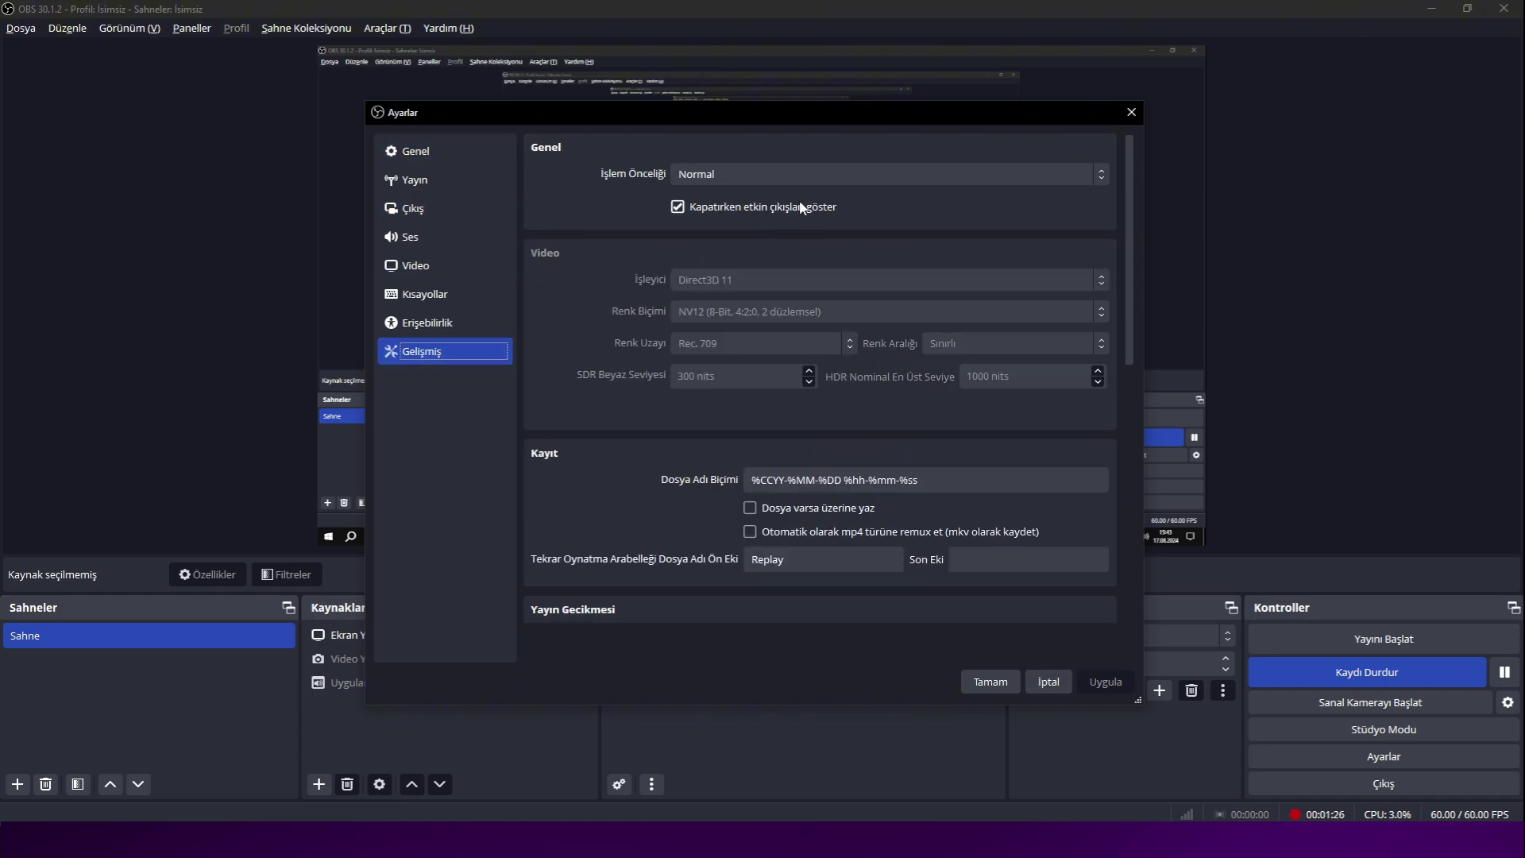
left_click(888, 175)
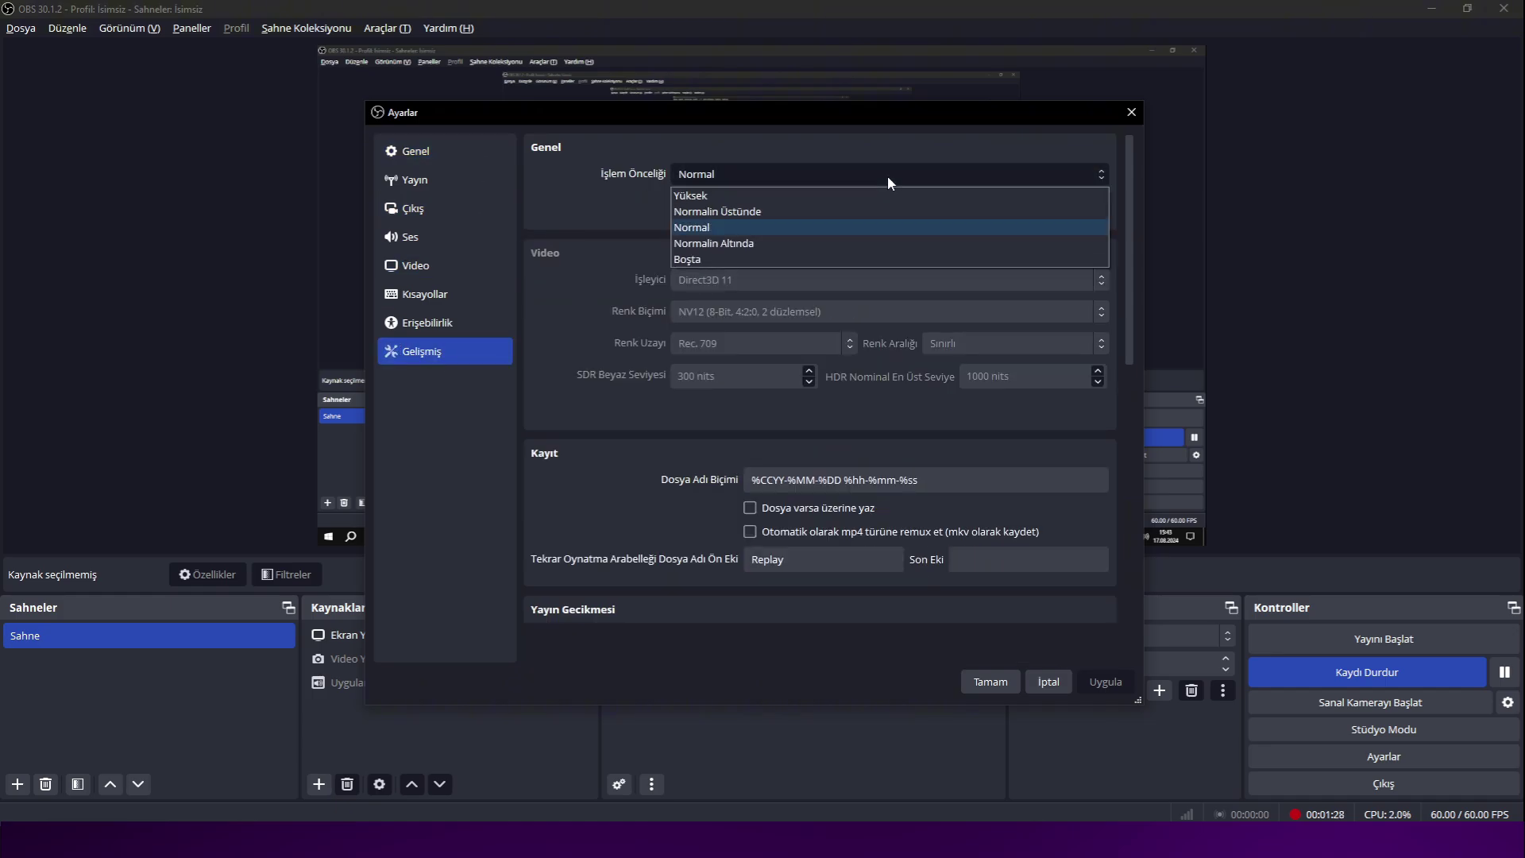
left_click(775, 228)
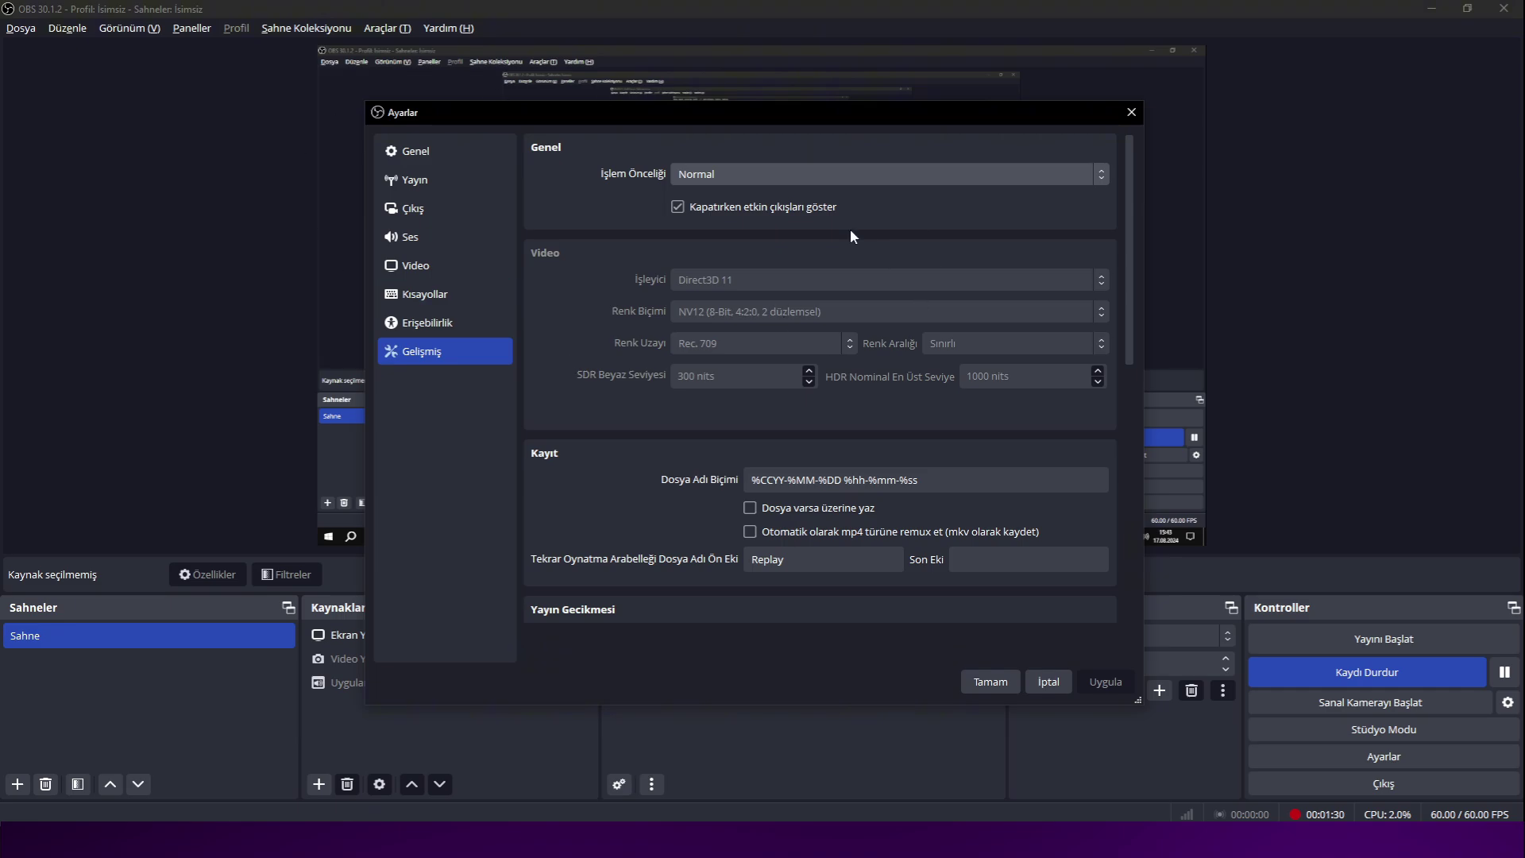
left_click(748, 176)
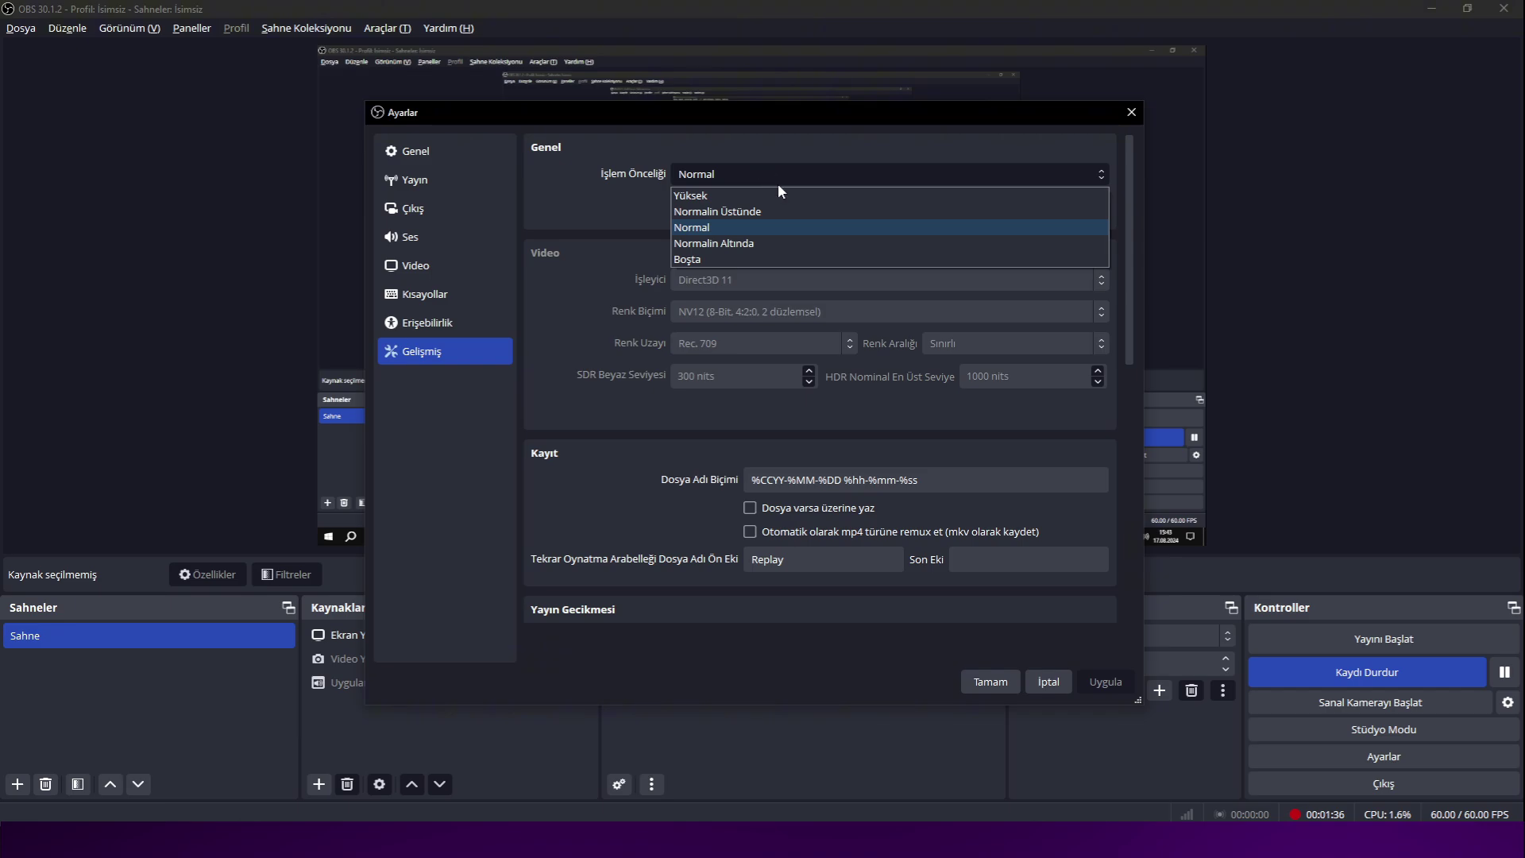
left_click(765, 228)
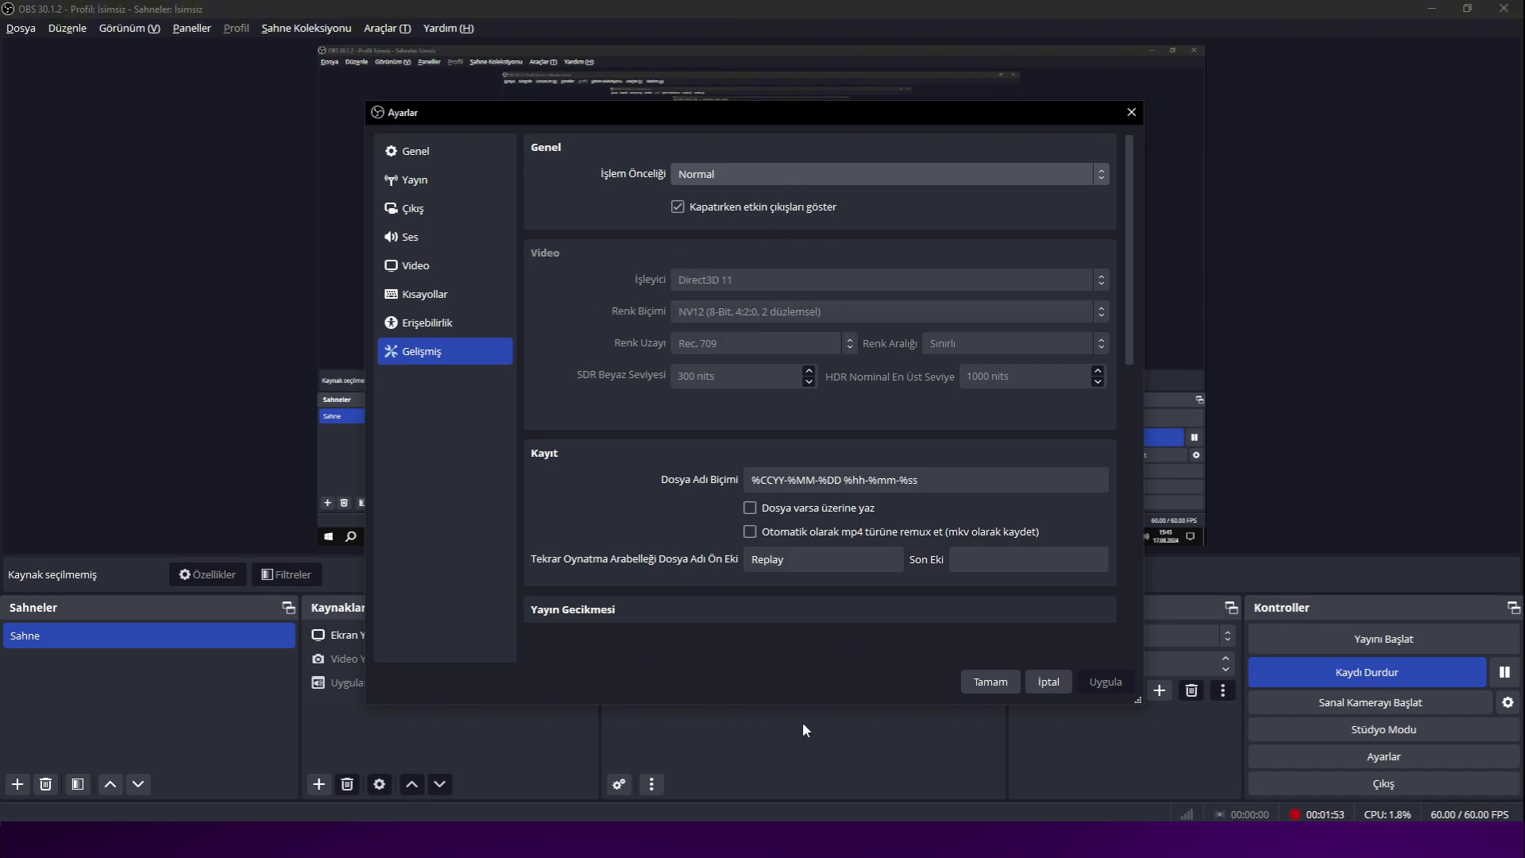
- Review the general settings down to the multiview options, and the streaming service settings
left_click(415, 151)
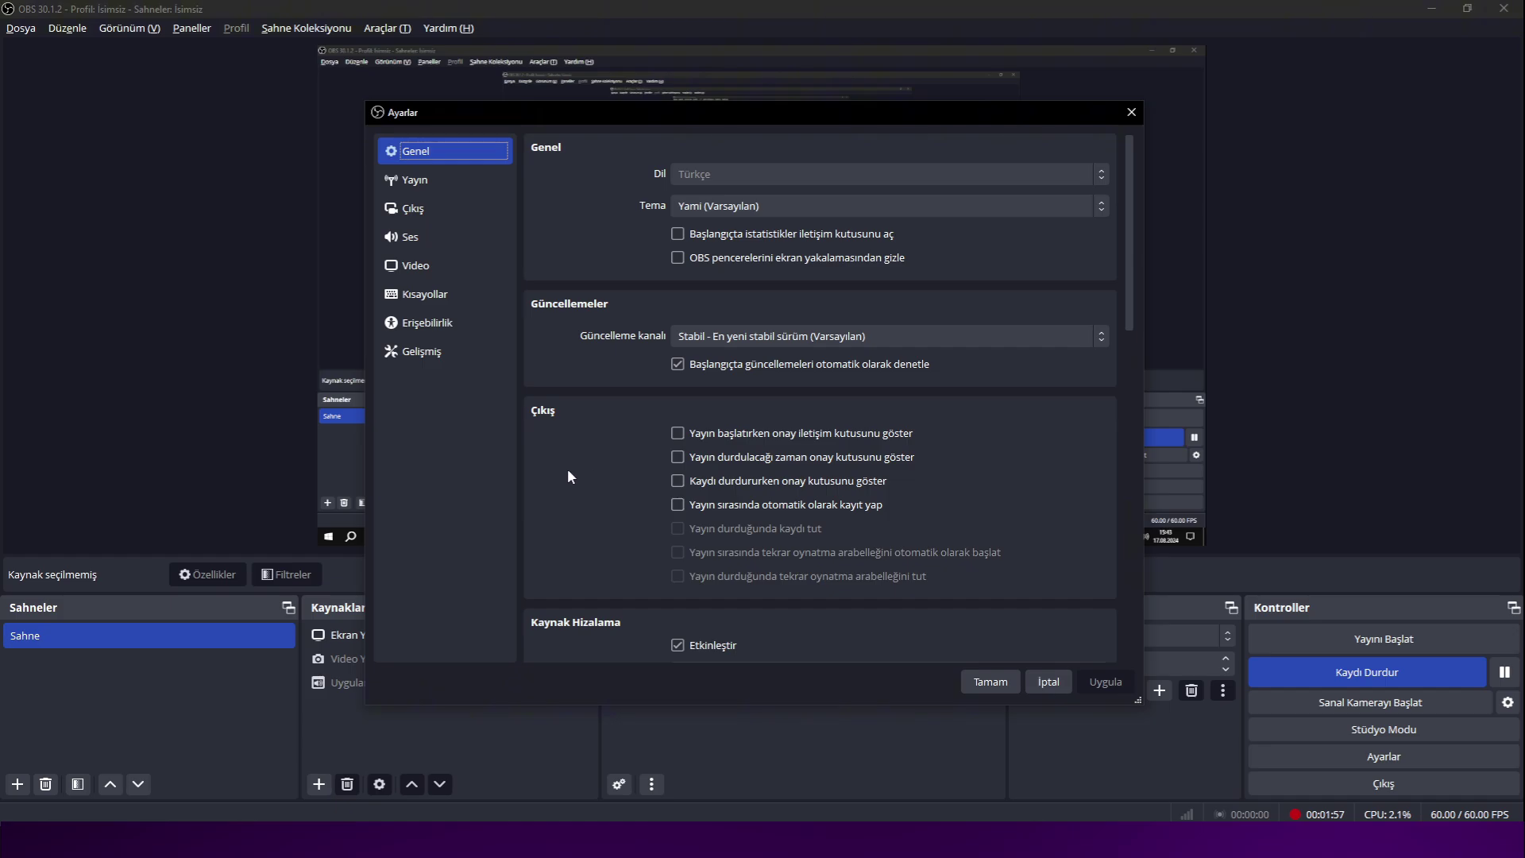
scroll(567, 471, "down", 4)
scroll(588, 459, "down", 8)
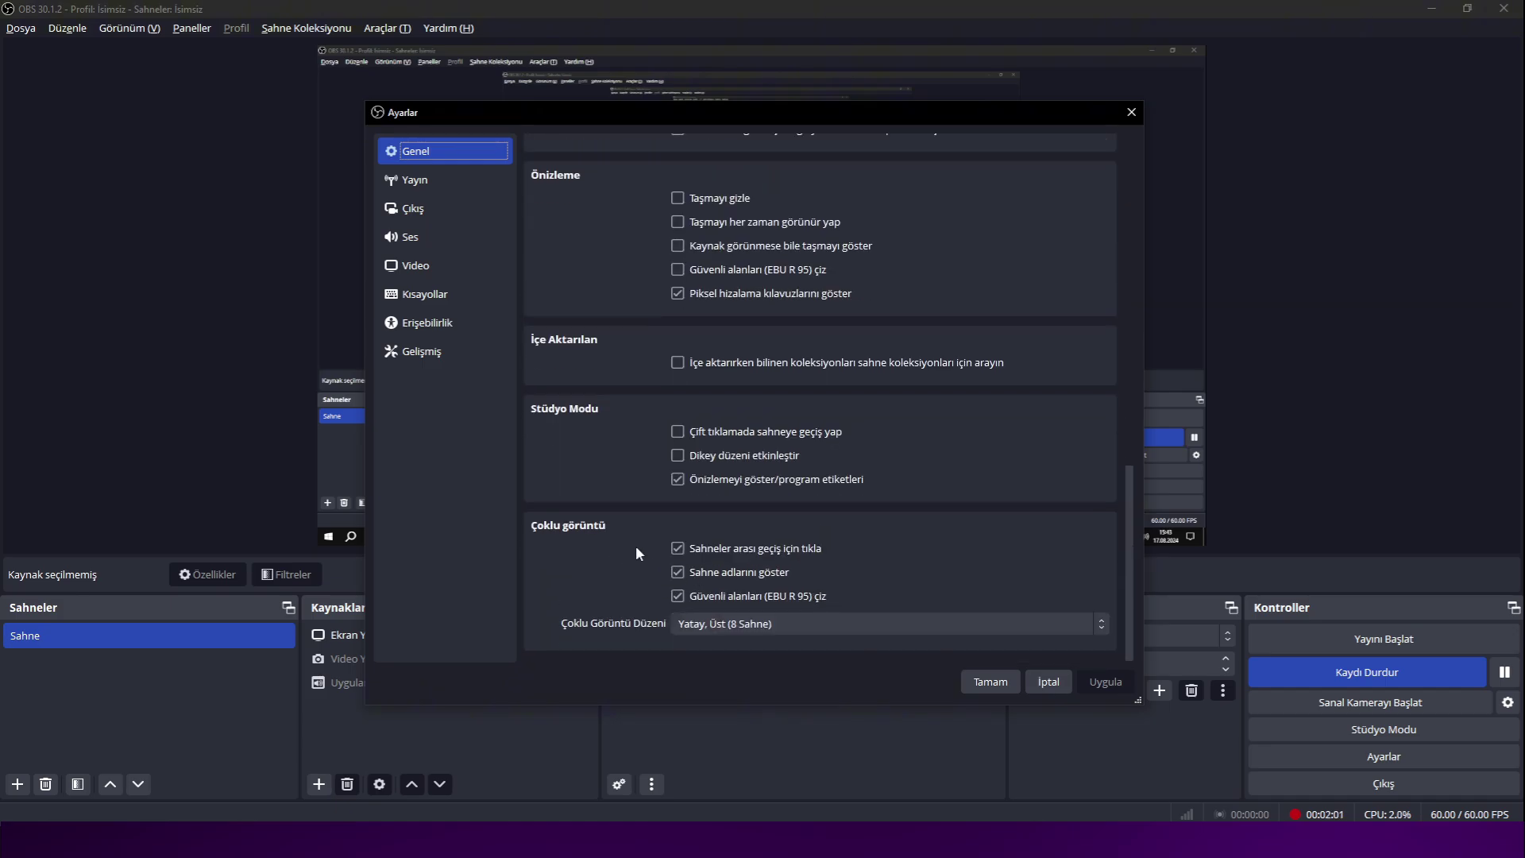
left_click(451, 179)
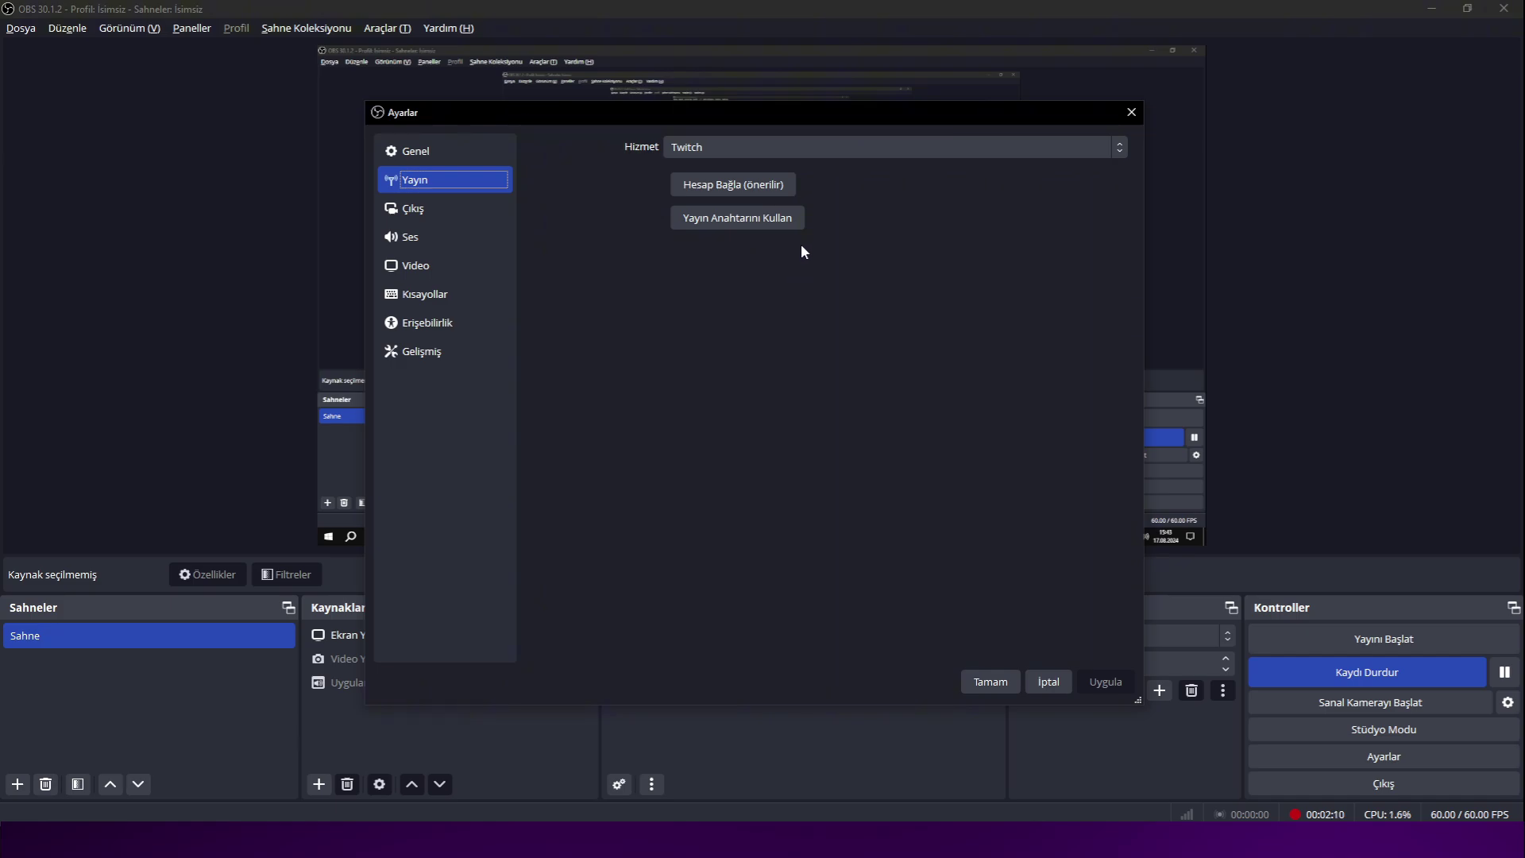
- Examine the recording output settings, including path, format and encoders, and the video resolution and FPS settings
left_click(445, 208)
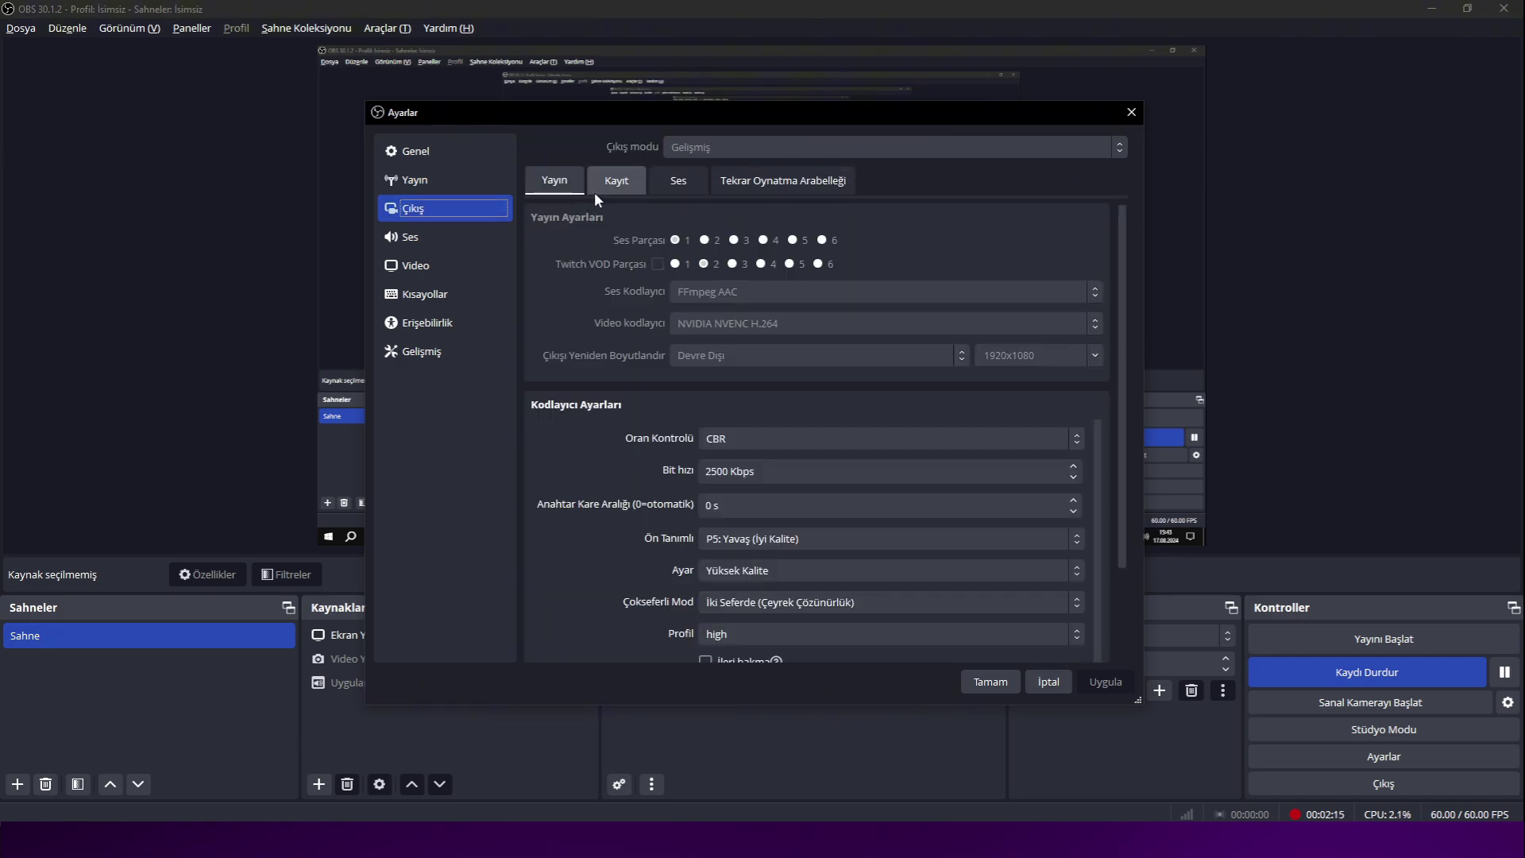
left_click(617, 187)
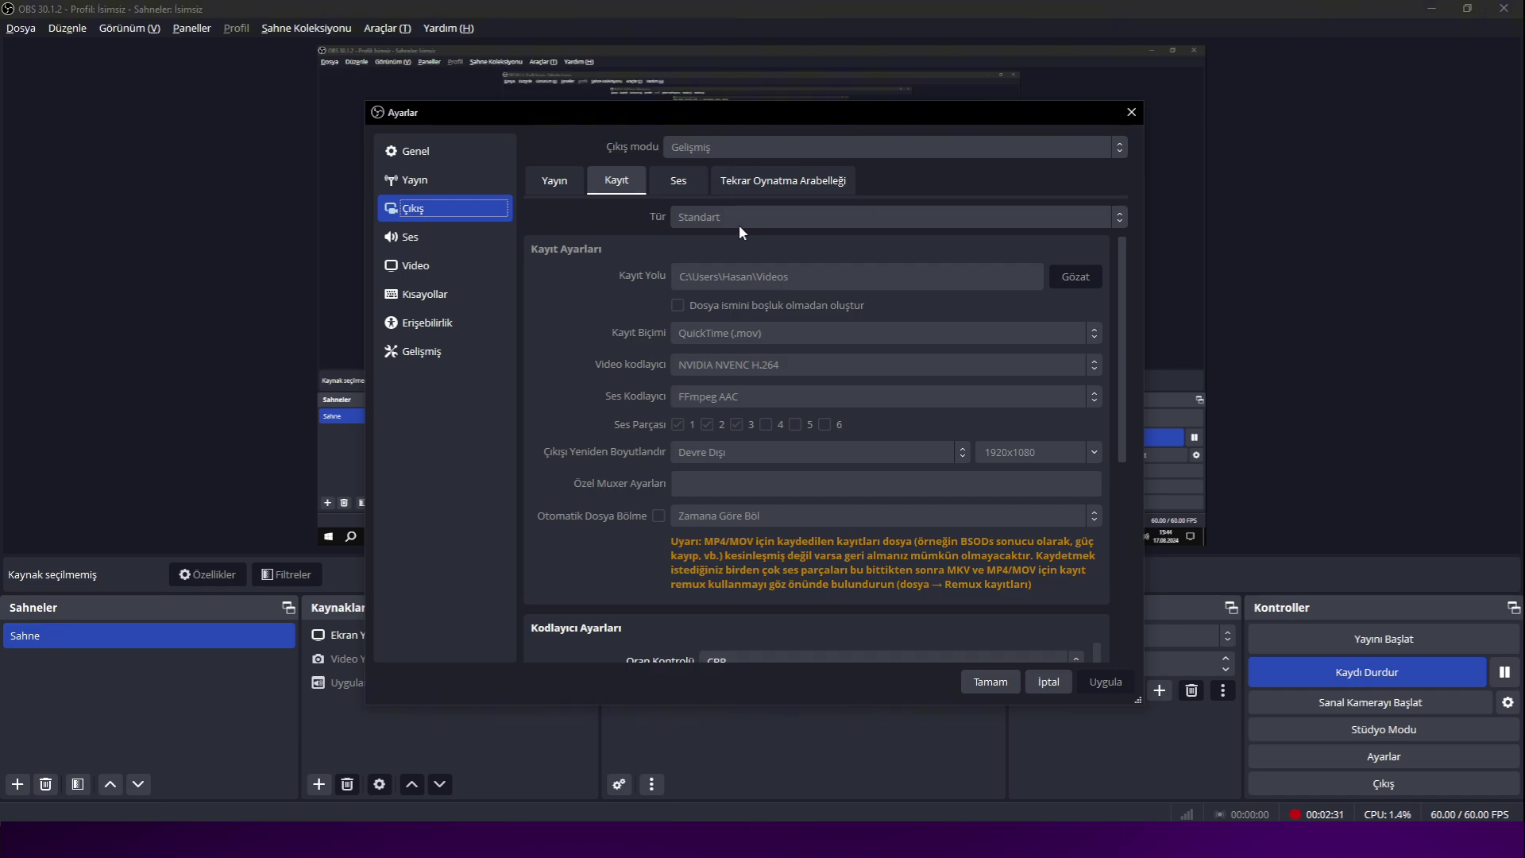
scroll(679, 398, "down", 5)
scroll(541, 518, "up", 5)
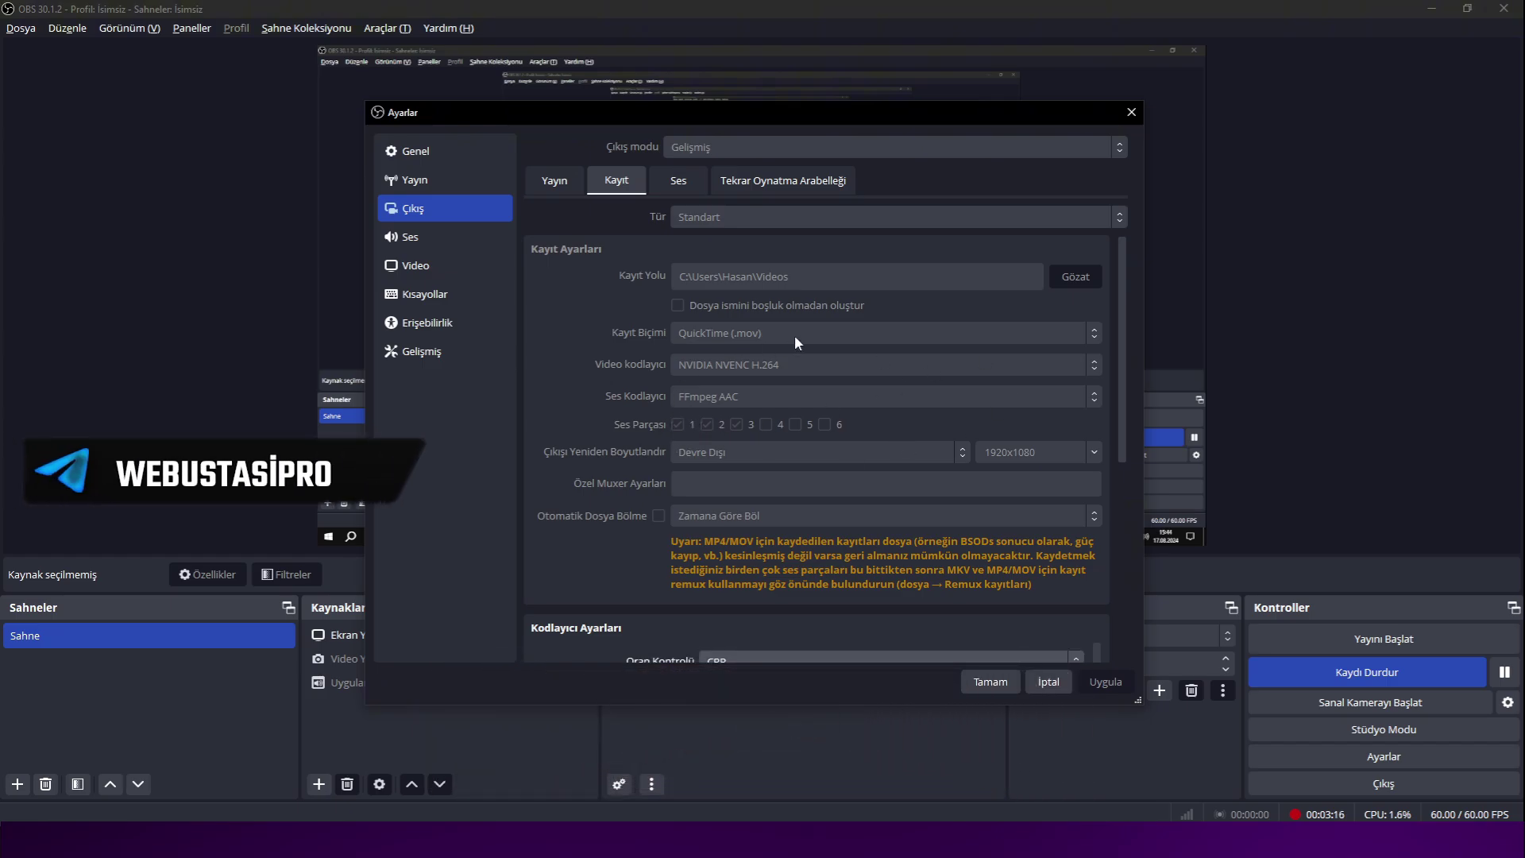
scroll(795, 335, "down", 1)
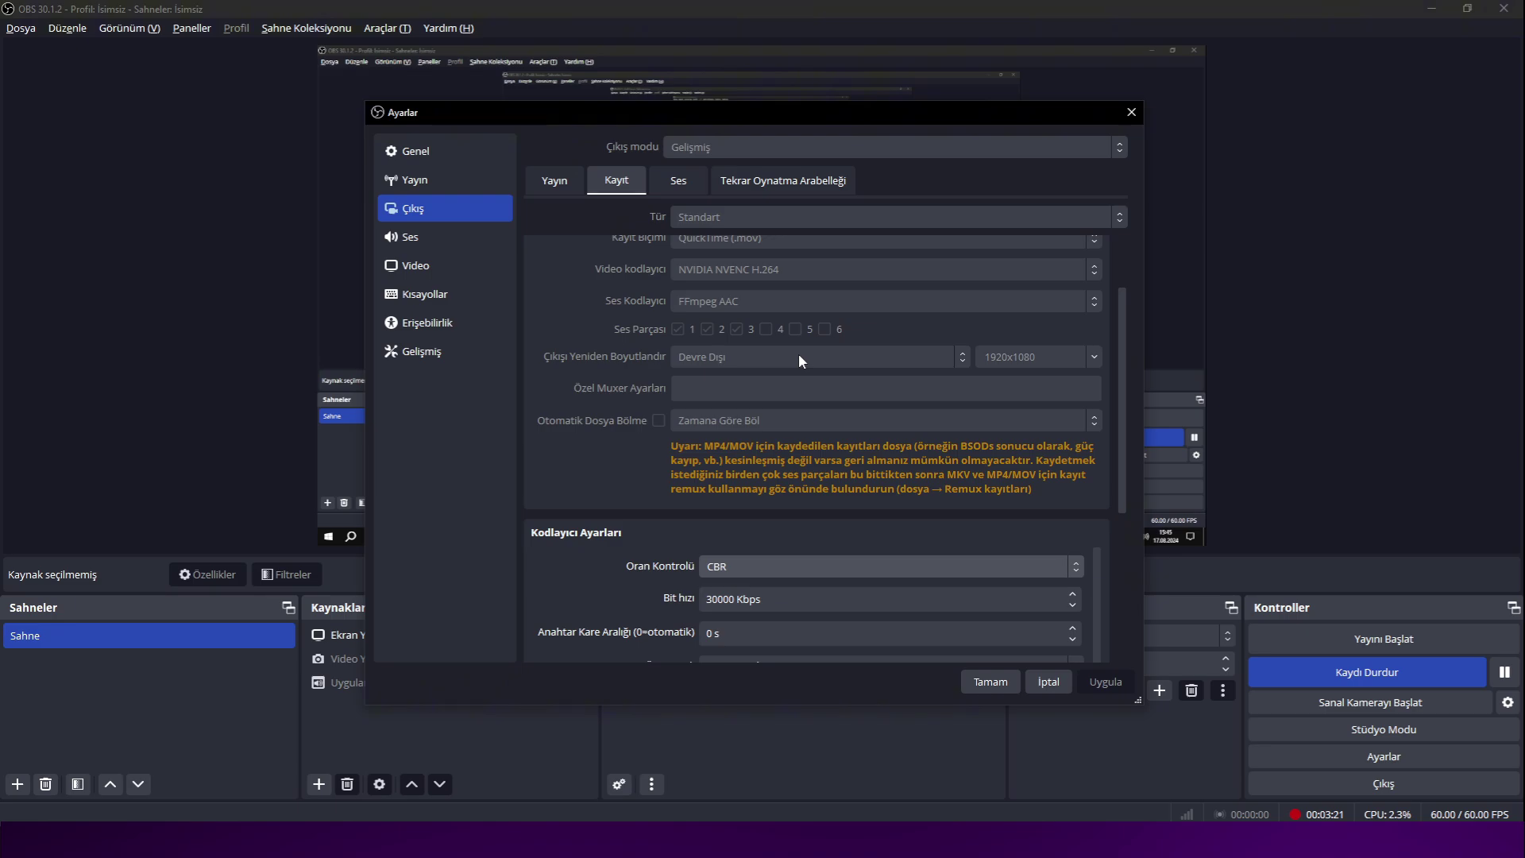
key("Down")
key("Down")
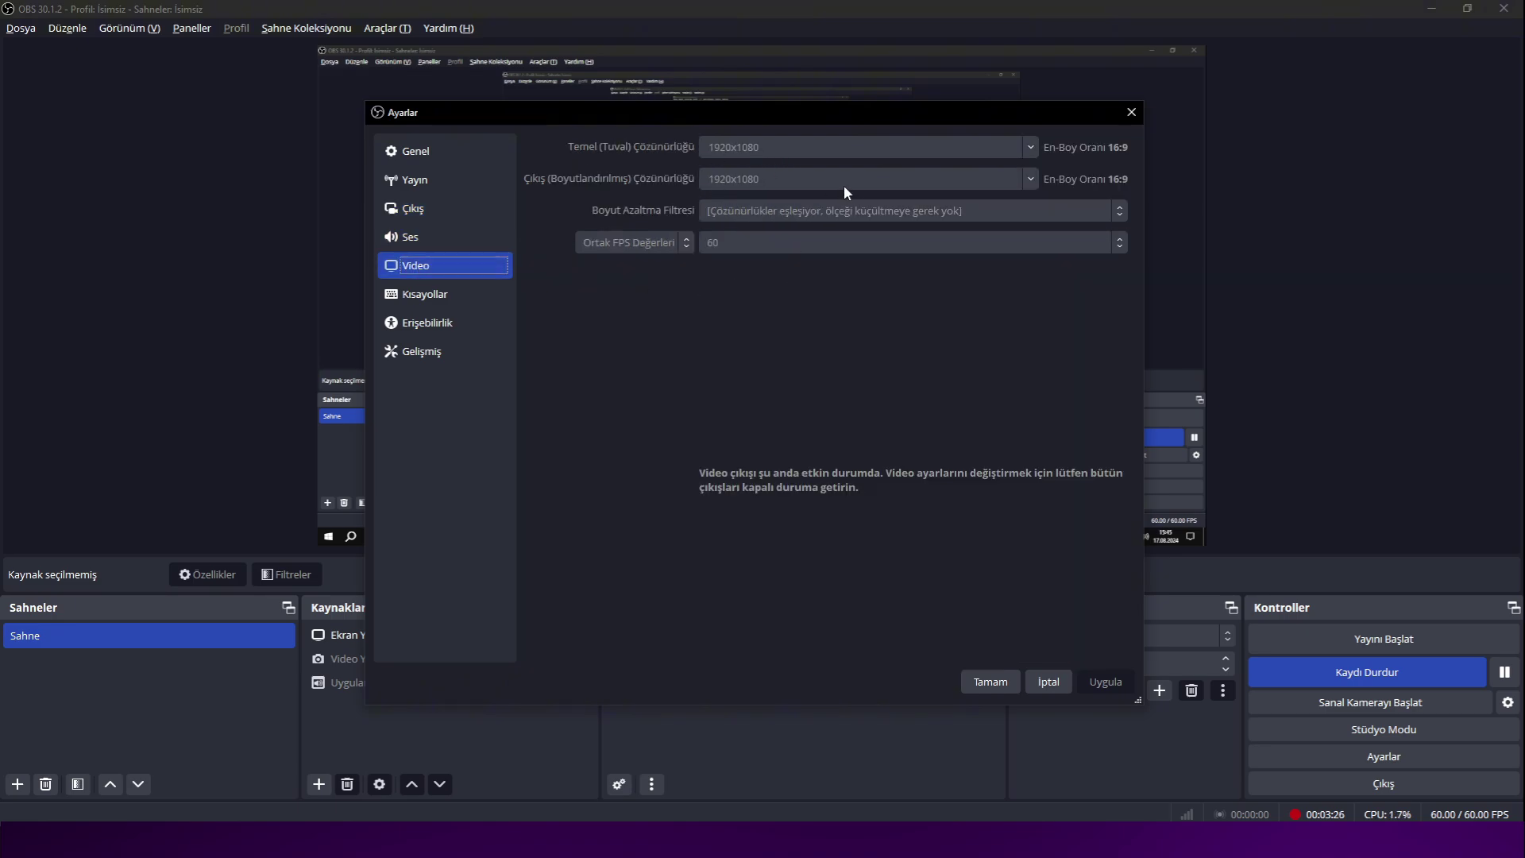
- Examine the bit rate and the available rate control (Oran Kontrolü) options in the recording encoder settings
left_click(449, 213)
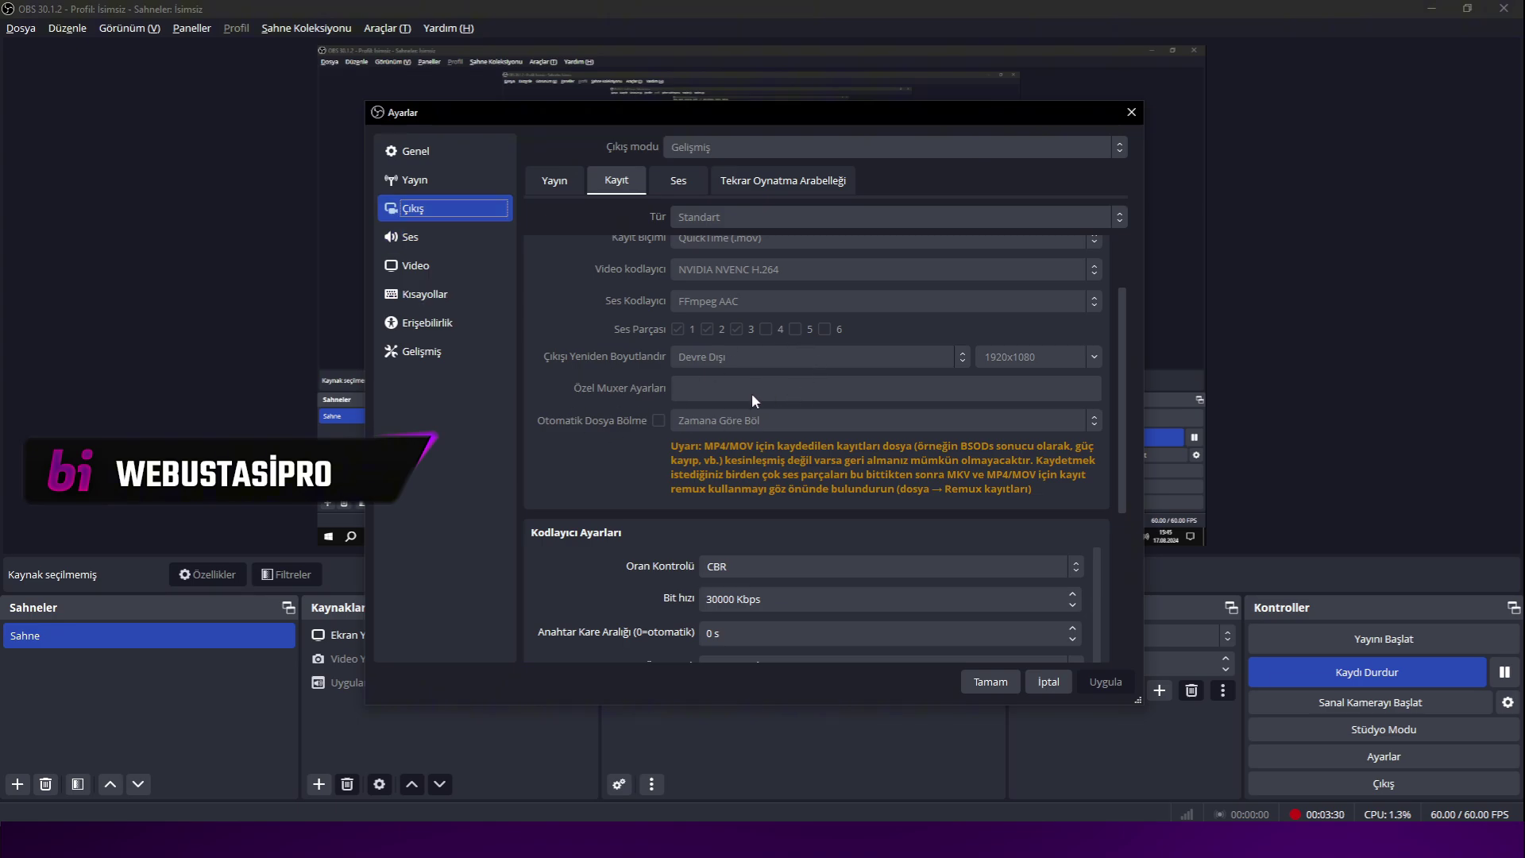
scroll(751, 392, "down", 3)
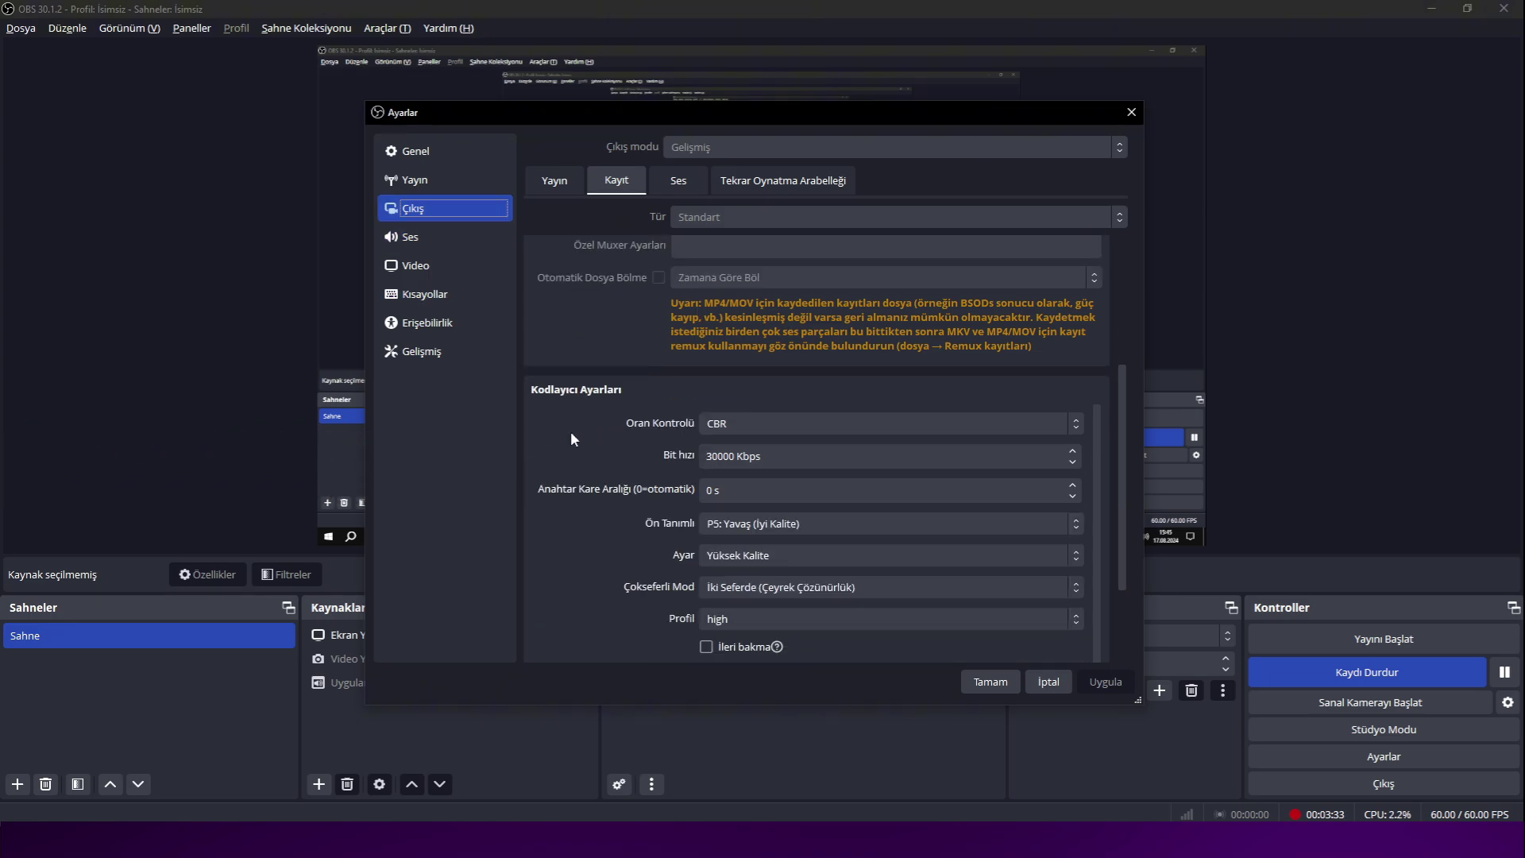
scroll(595, 421, "down", 1)
left_click(784, 378)
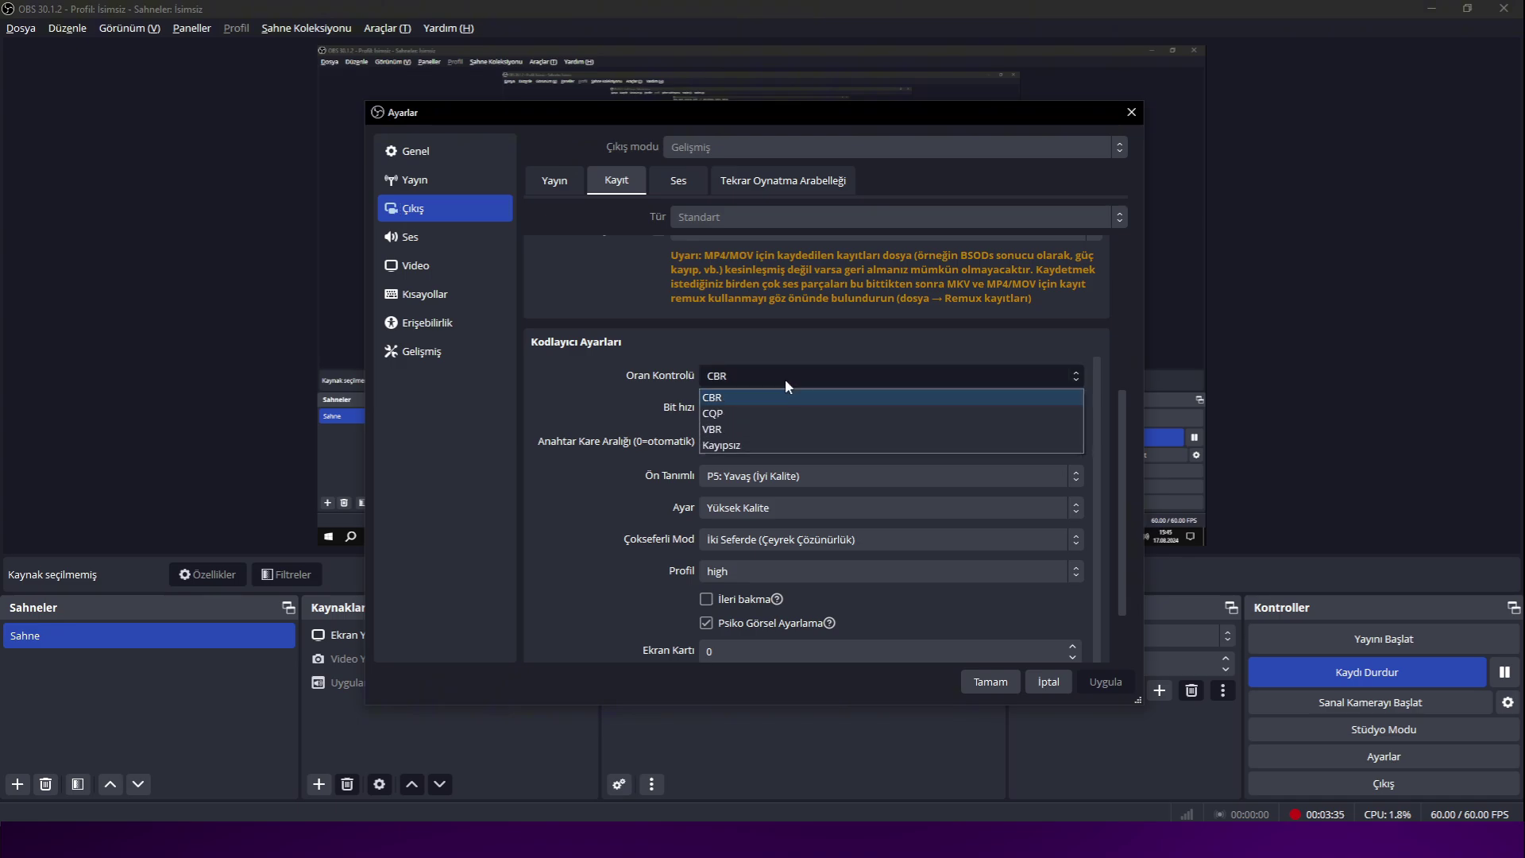
left_click(785, 379)
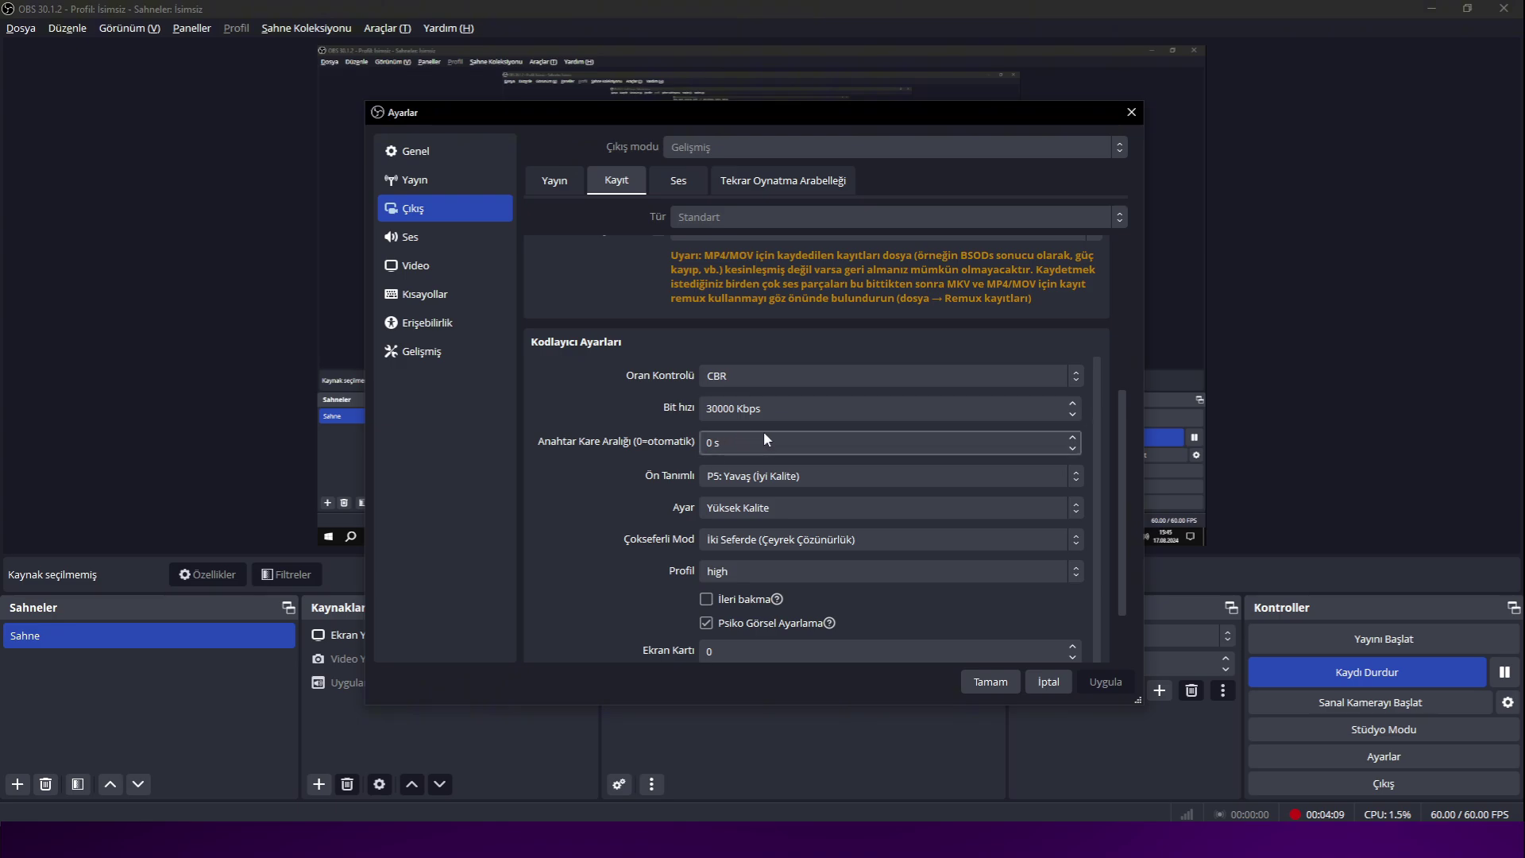
- Examine the recording encoder's keyframe interval, tuning (Ayar) options, profile and remaining settings down to maximum B-frames
left_click(793, 441)
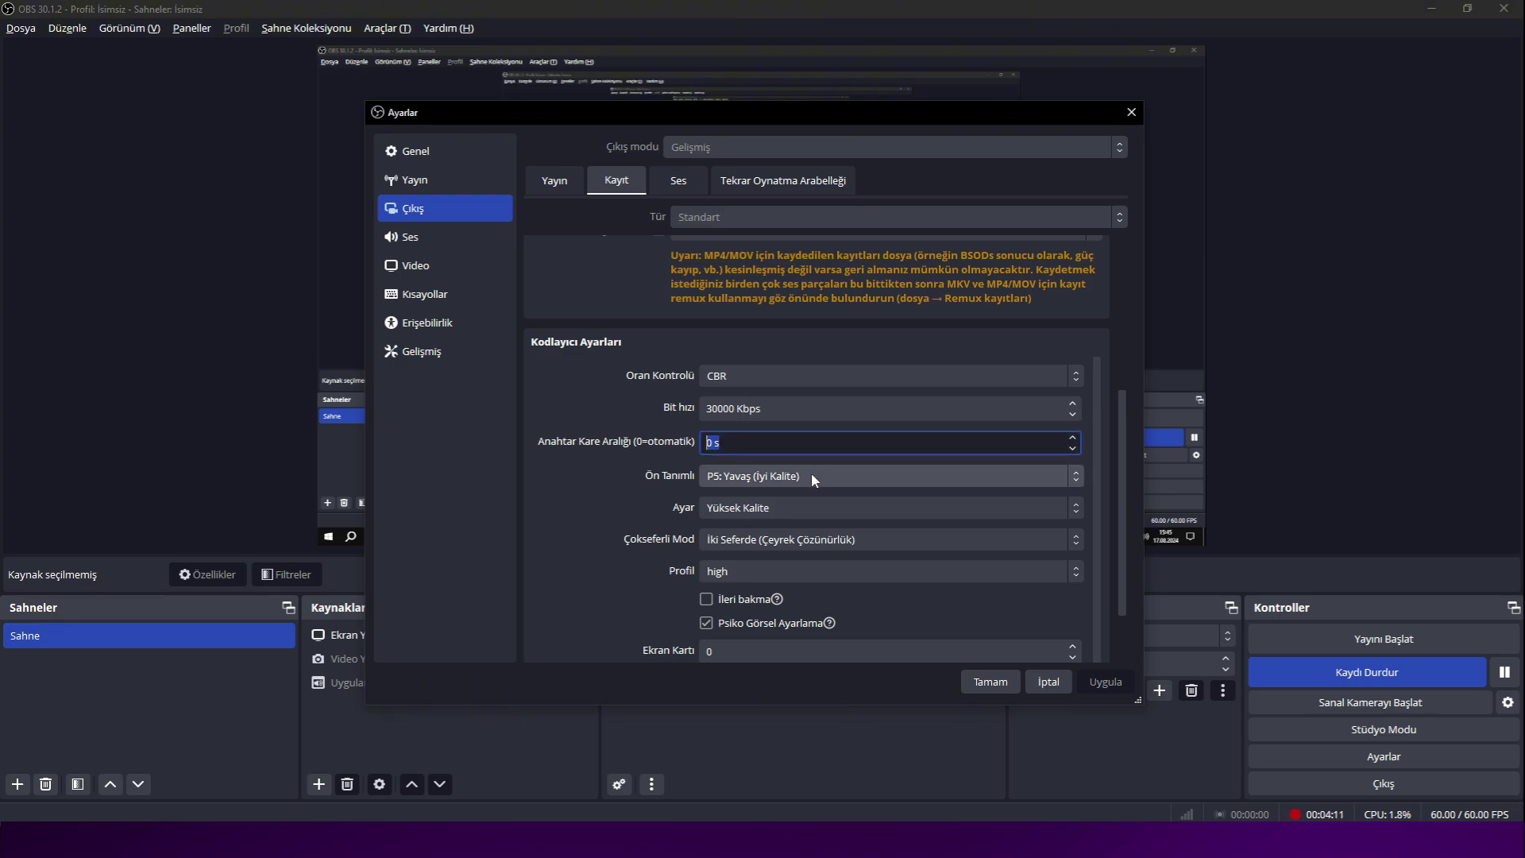
left_click(579, 517)
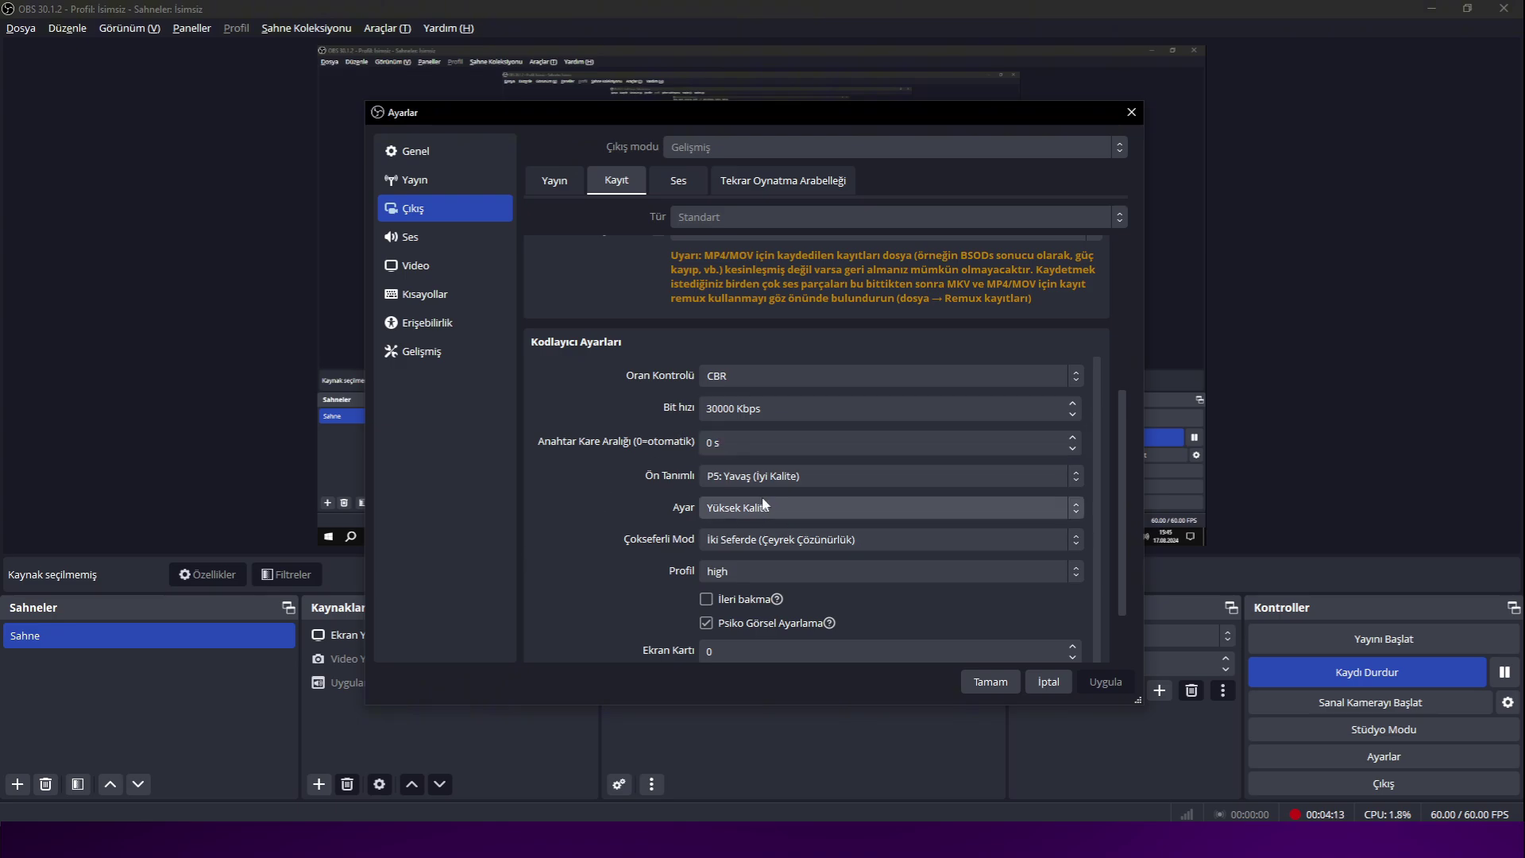
scroll(763, 508, "down", 1)
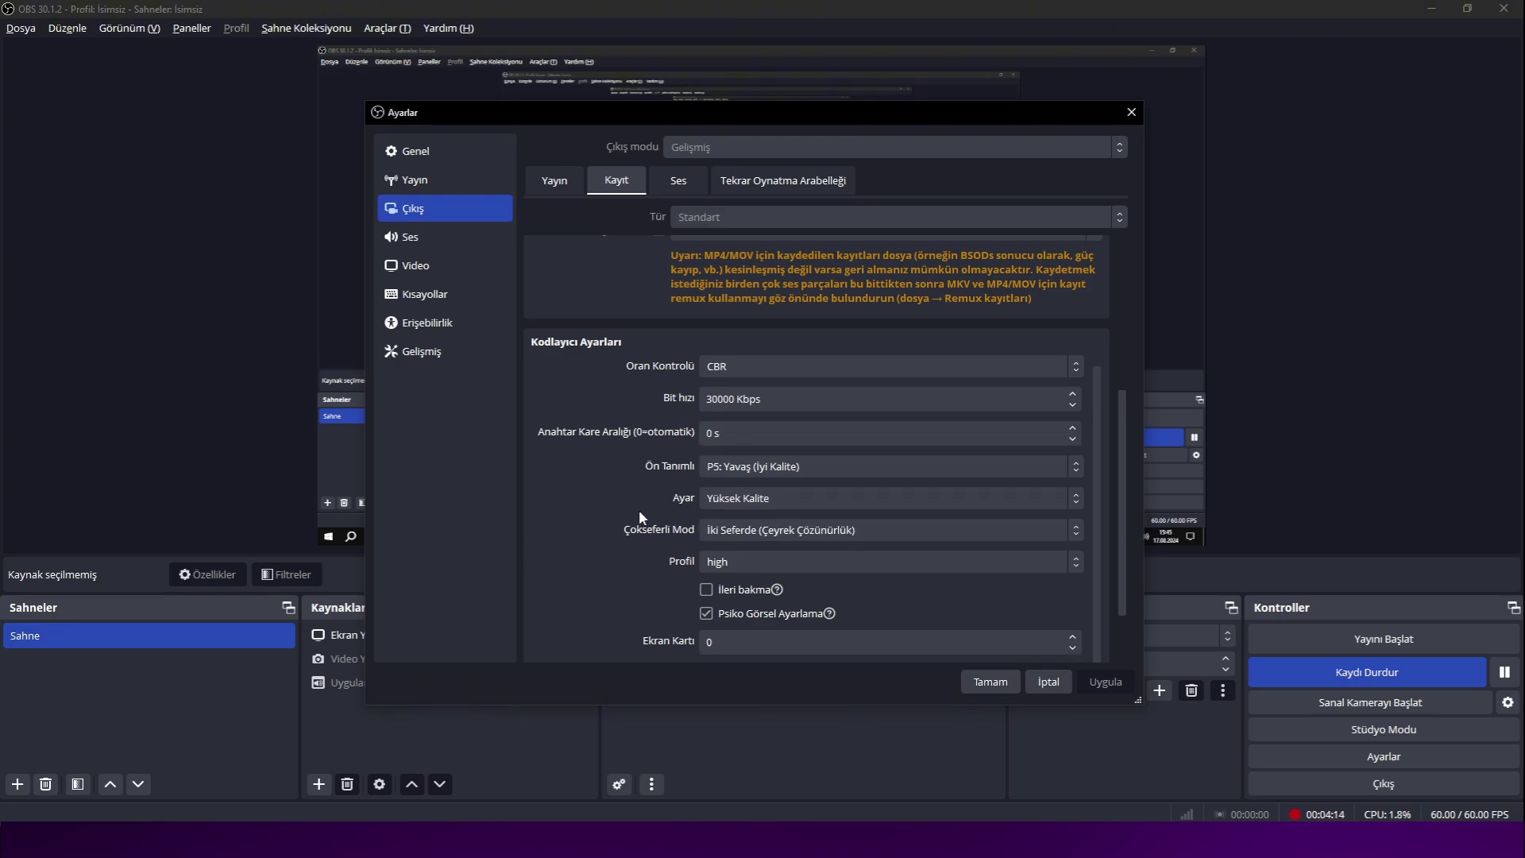
left_click(818, 498)
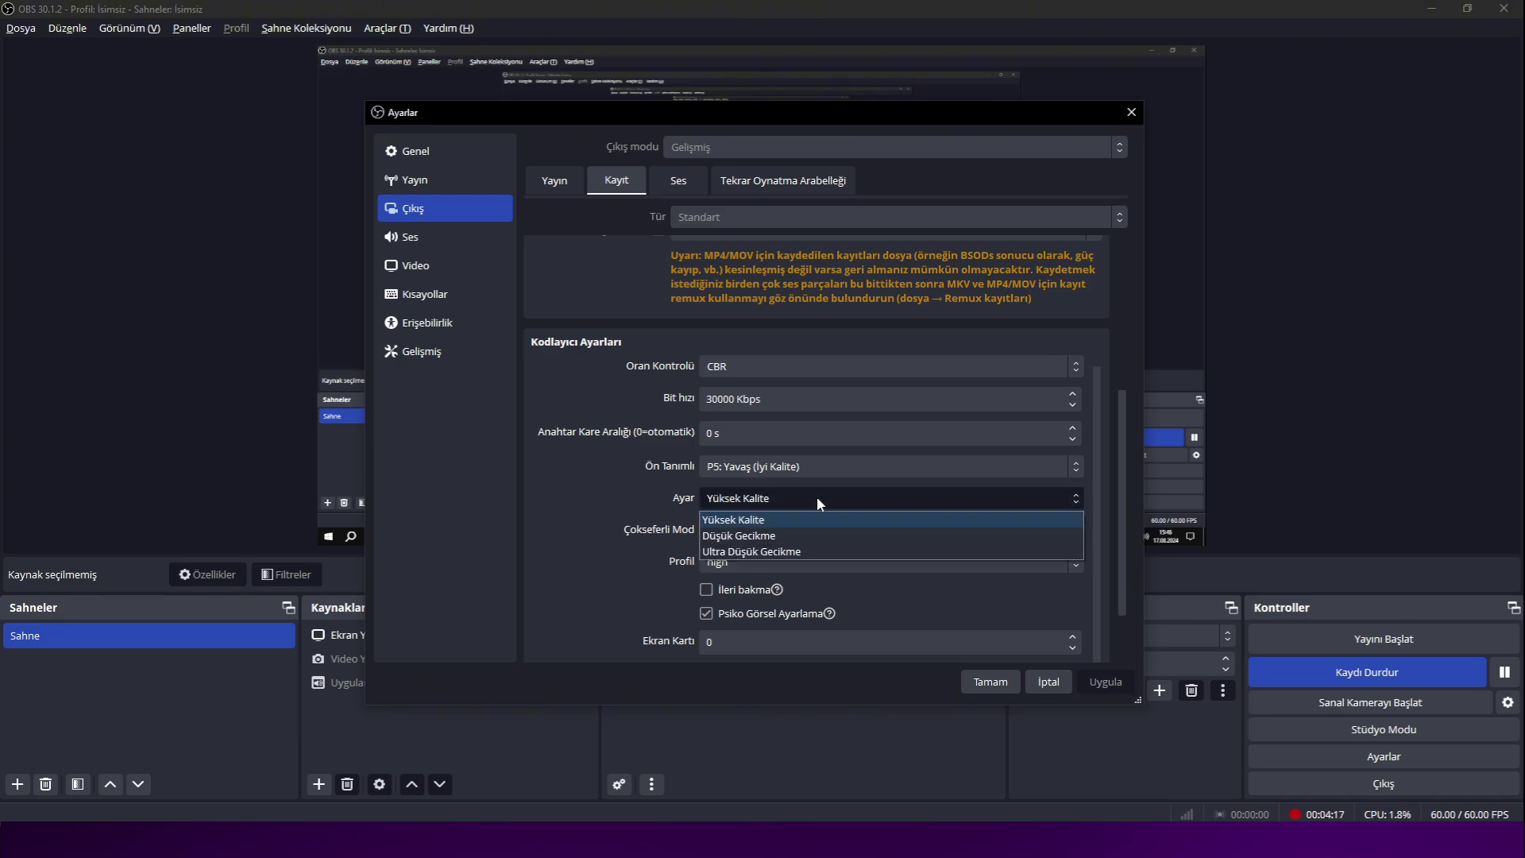
left_click(766, 498)
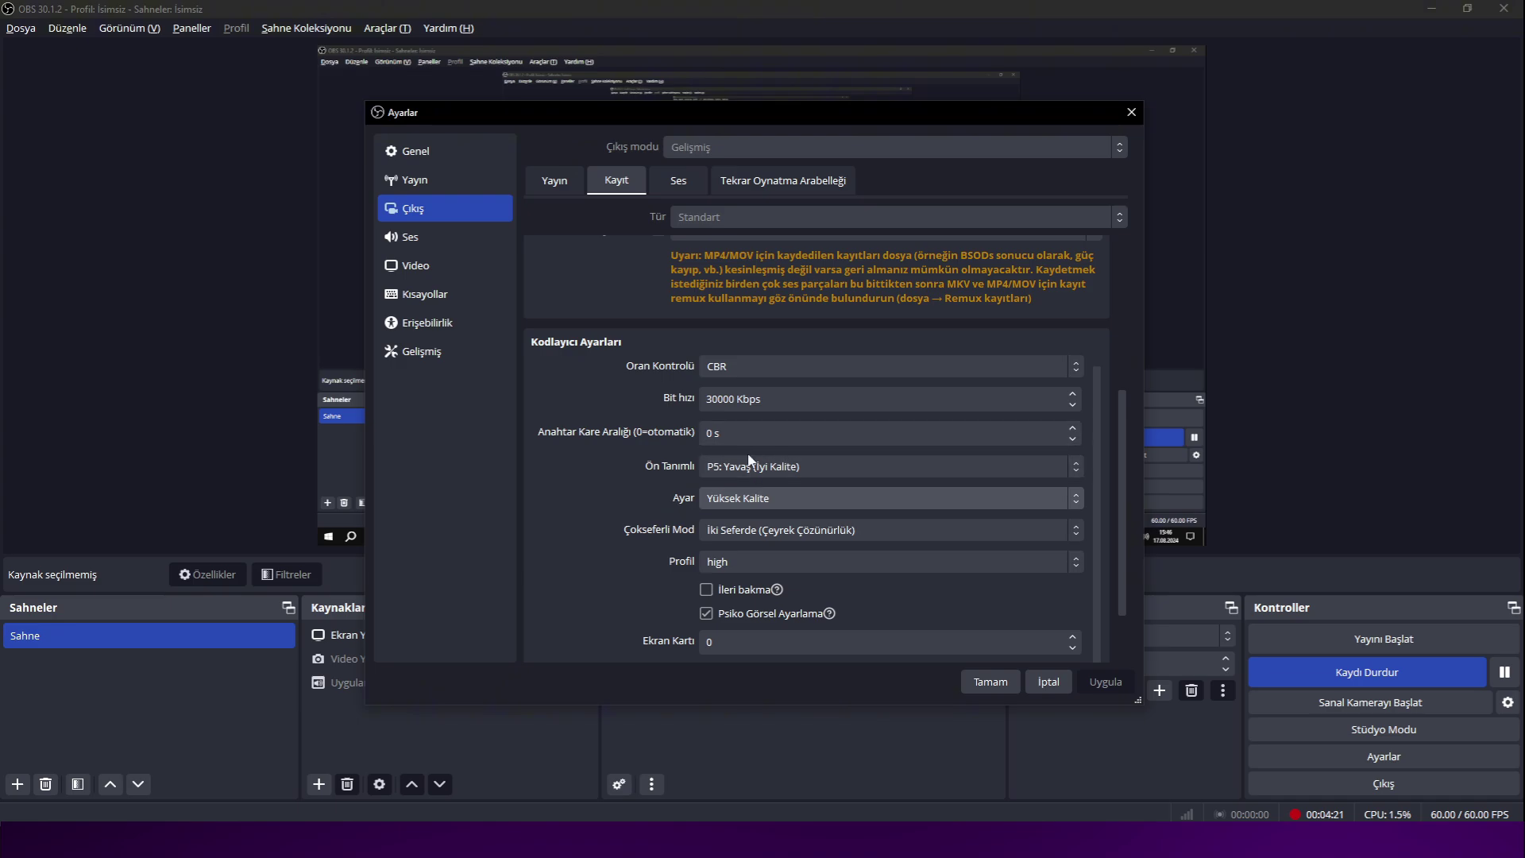
scroll(596, 493, "down", 1)
scroll(603, 488, "down", 1)
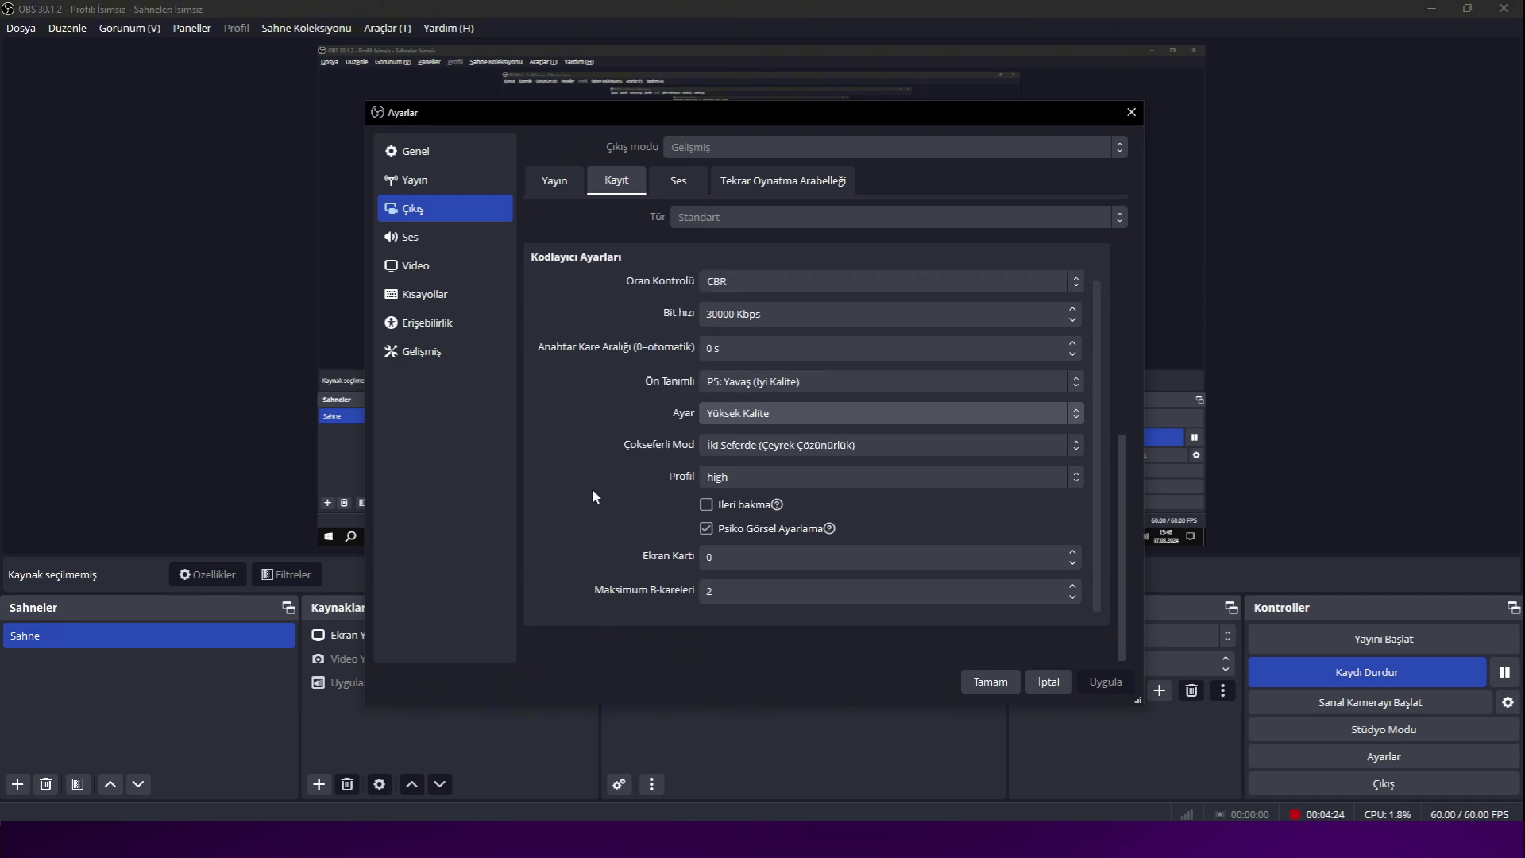
left_click(811, 486)
left_click(812, 488)
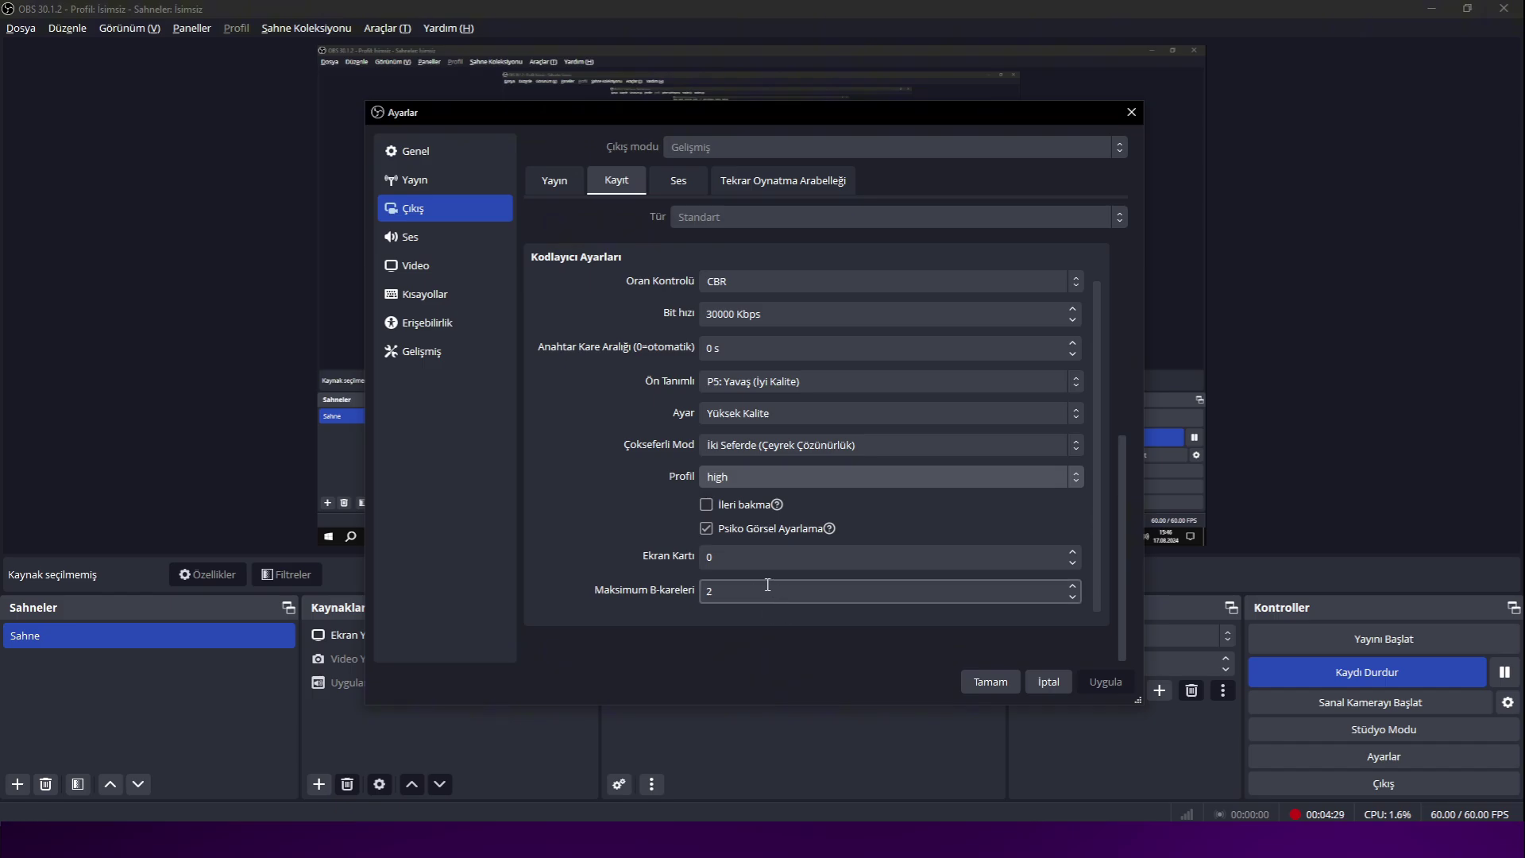
- Compare the recording format and encoder bit rate settings with the video resolution and FPS settings
scroll(661, 523, "up", 10)
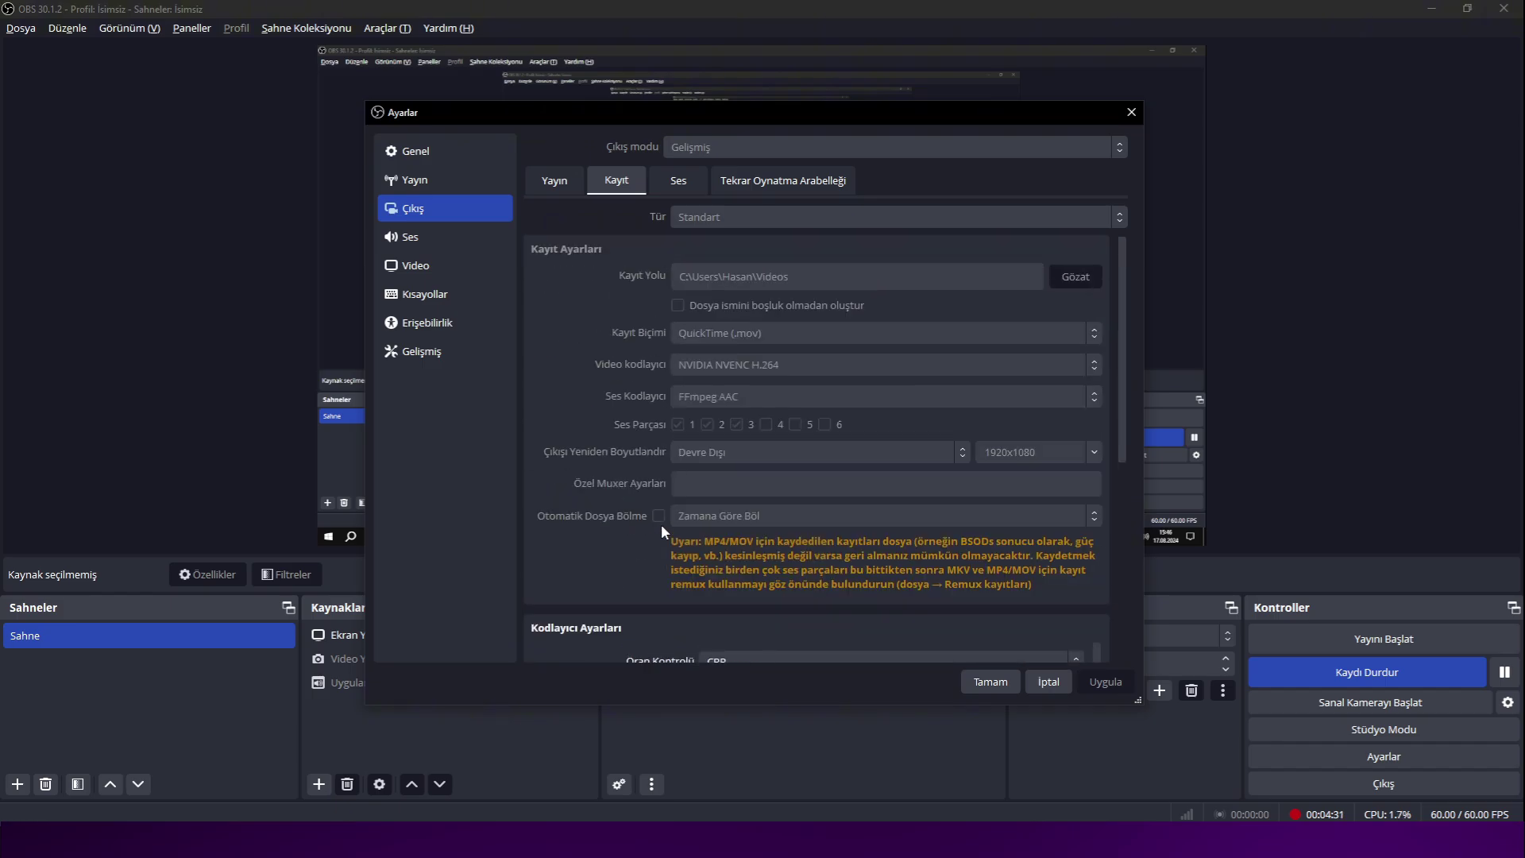
scroll(653, 519, "down", 7)
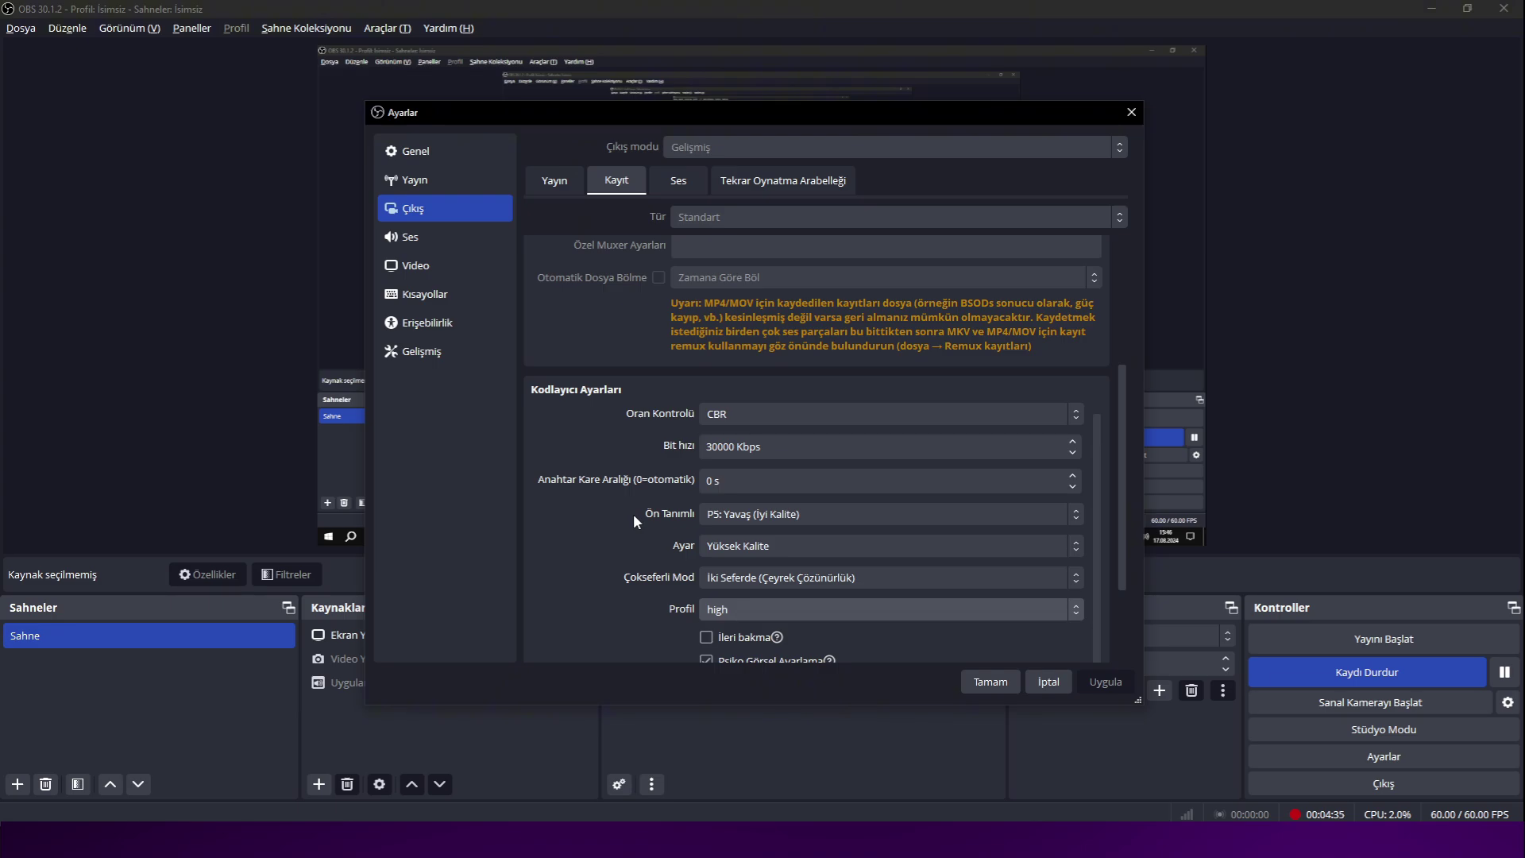
left_click(786, 452)
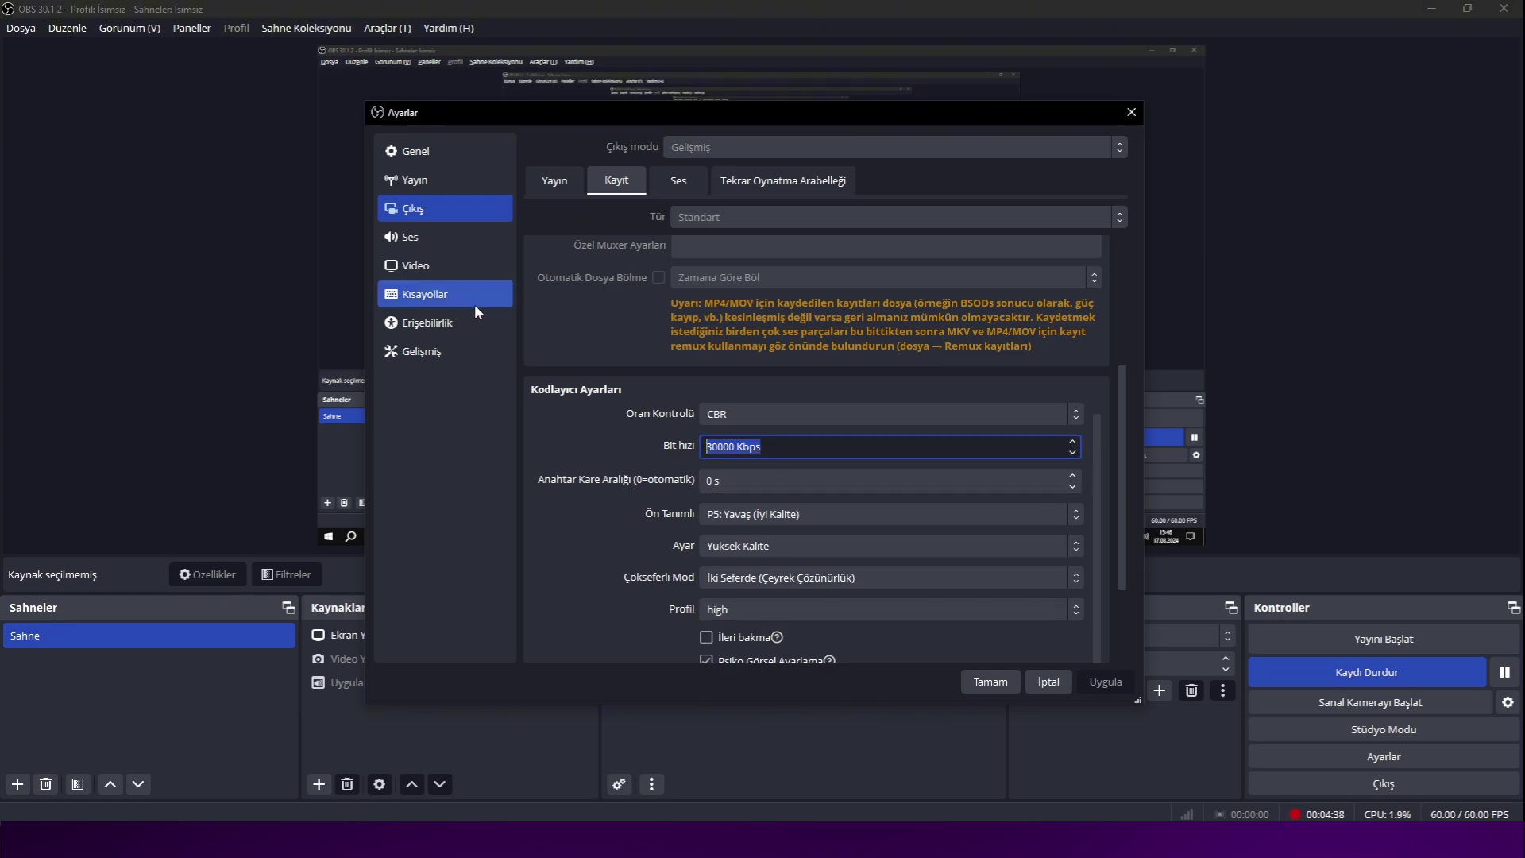
left_click(486, 263)
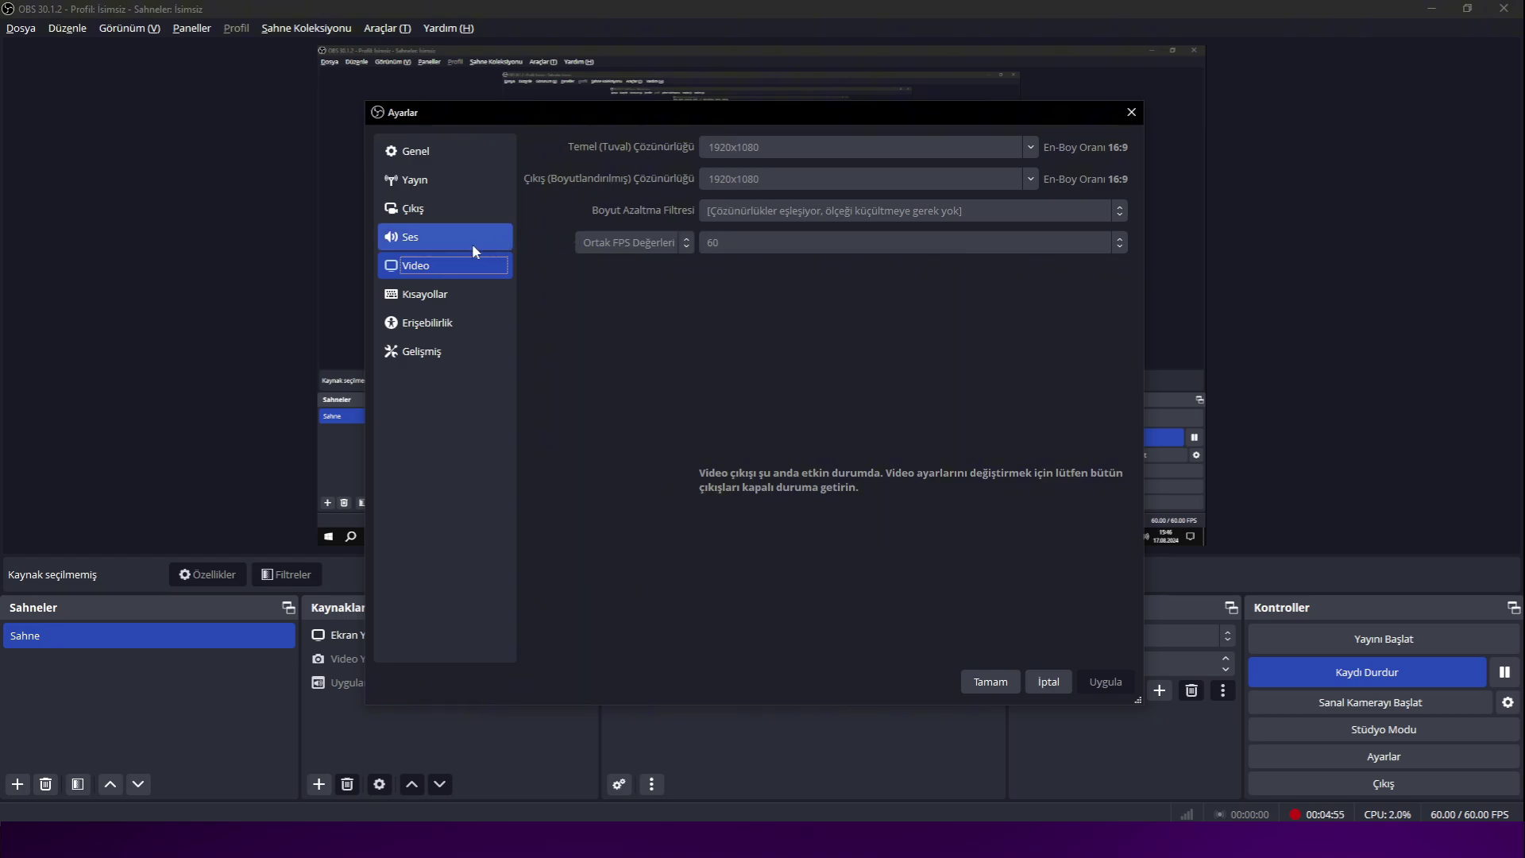
- Review the recording path, format, audio tracks and encoder settings again, along with the canvas and output resolutions
left_click(413, 208)
scroll(768, 507, "down", 1)
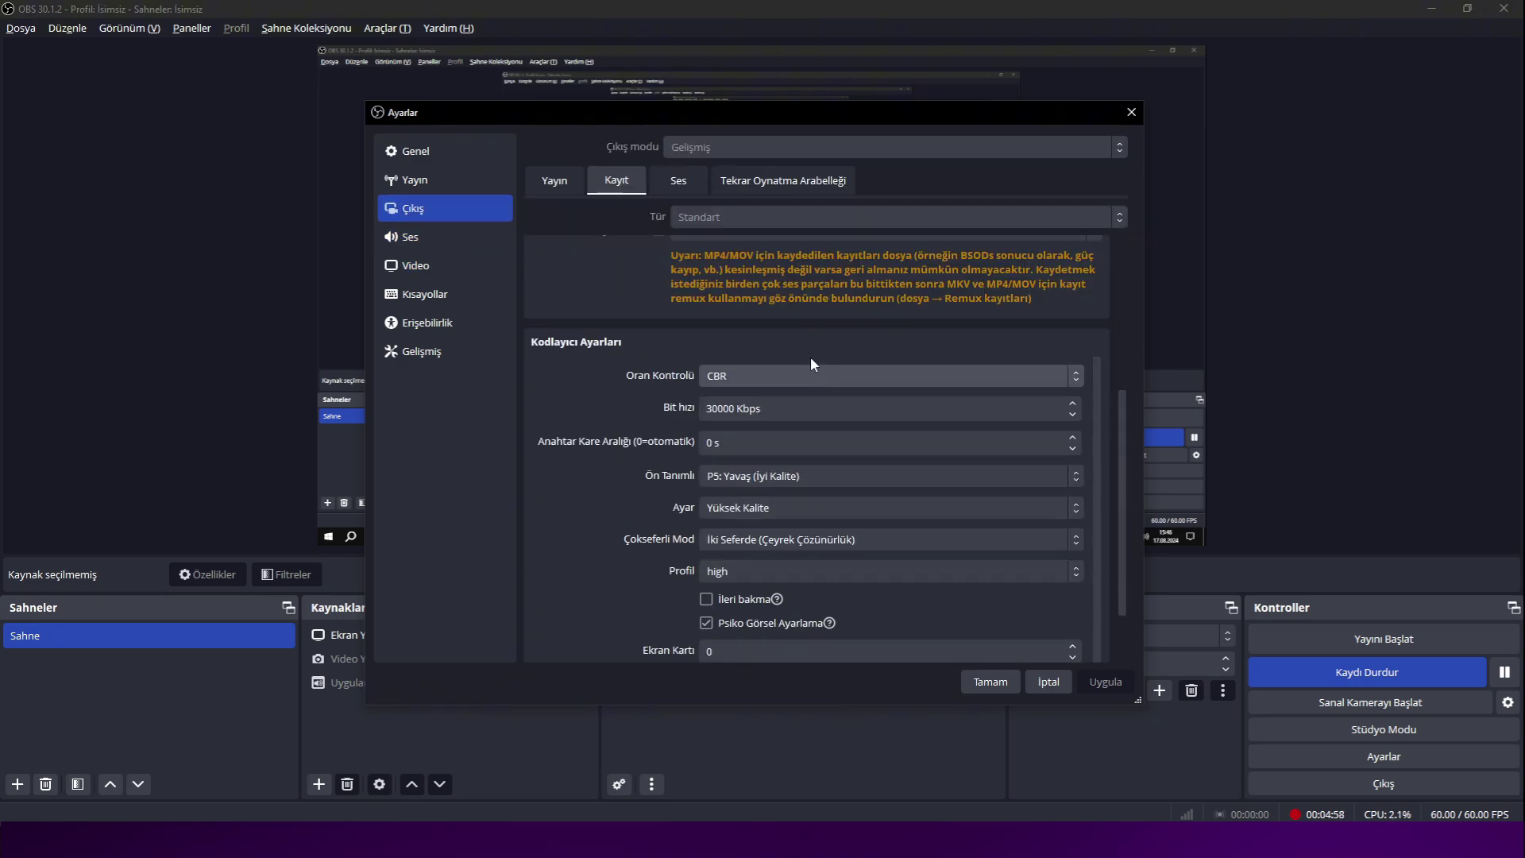
scroll(953, 358, "up", 3)
scroll(977, 335, "up", 3)
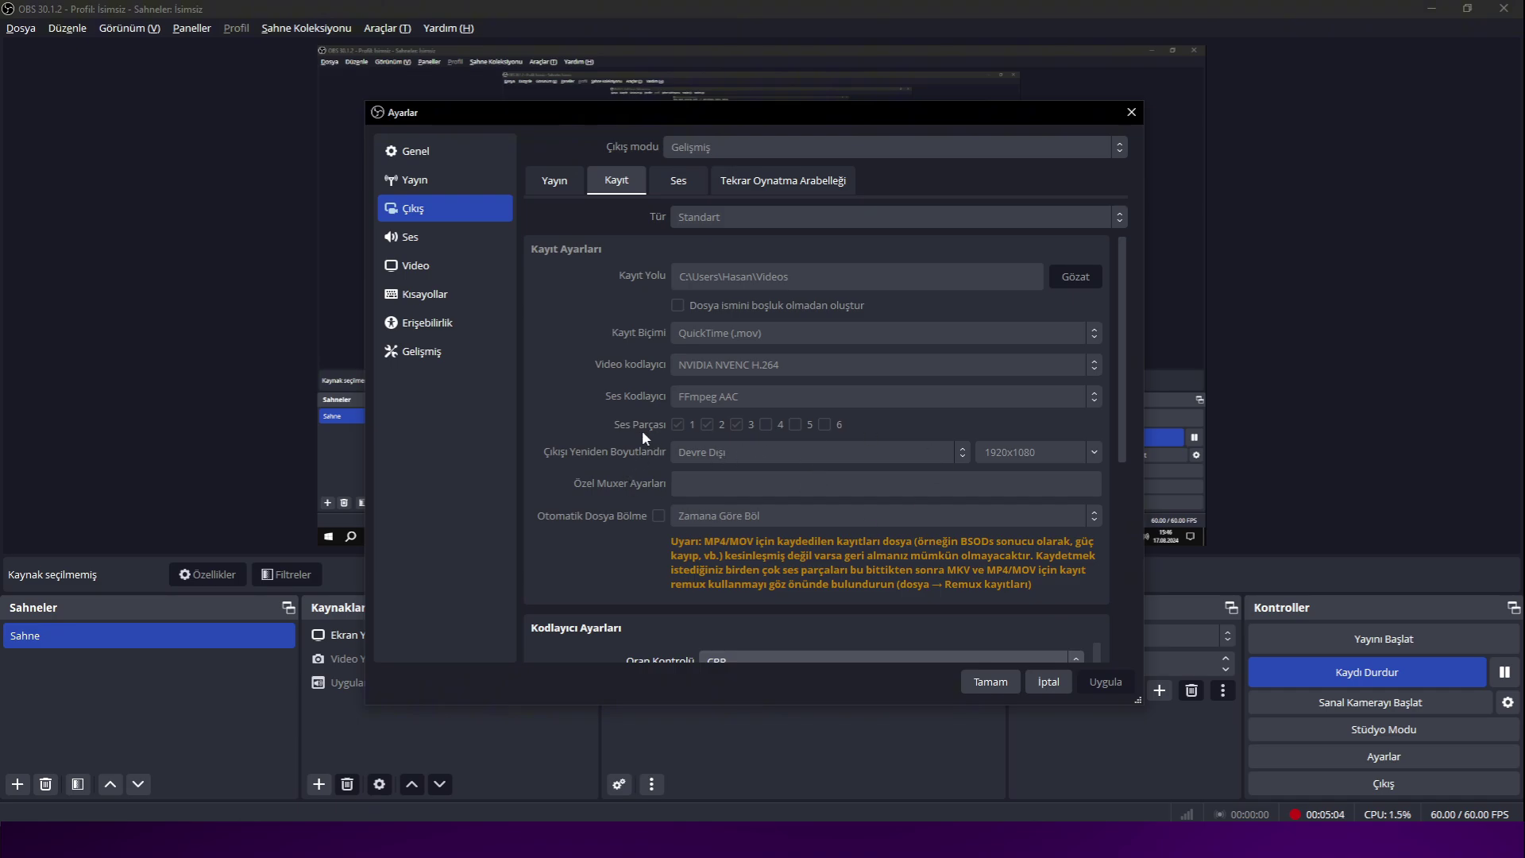
left_click(469, 262)
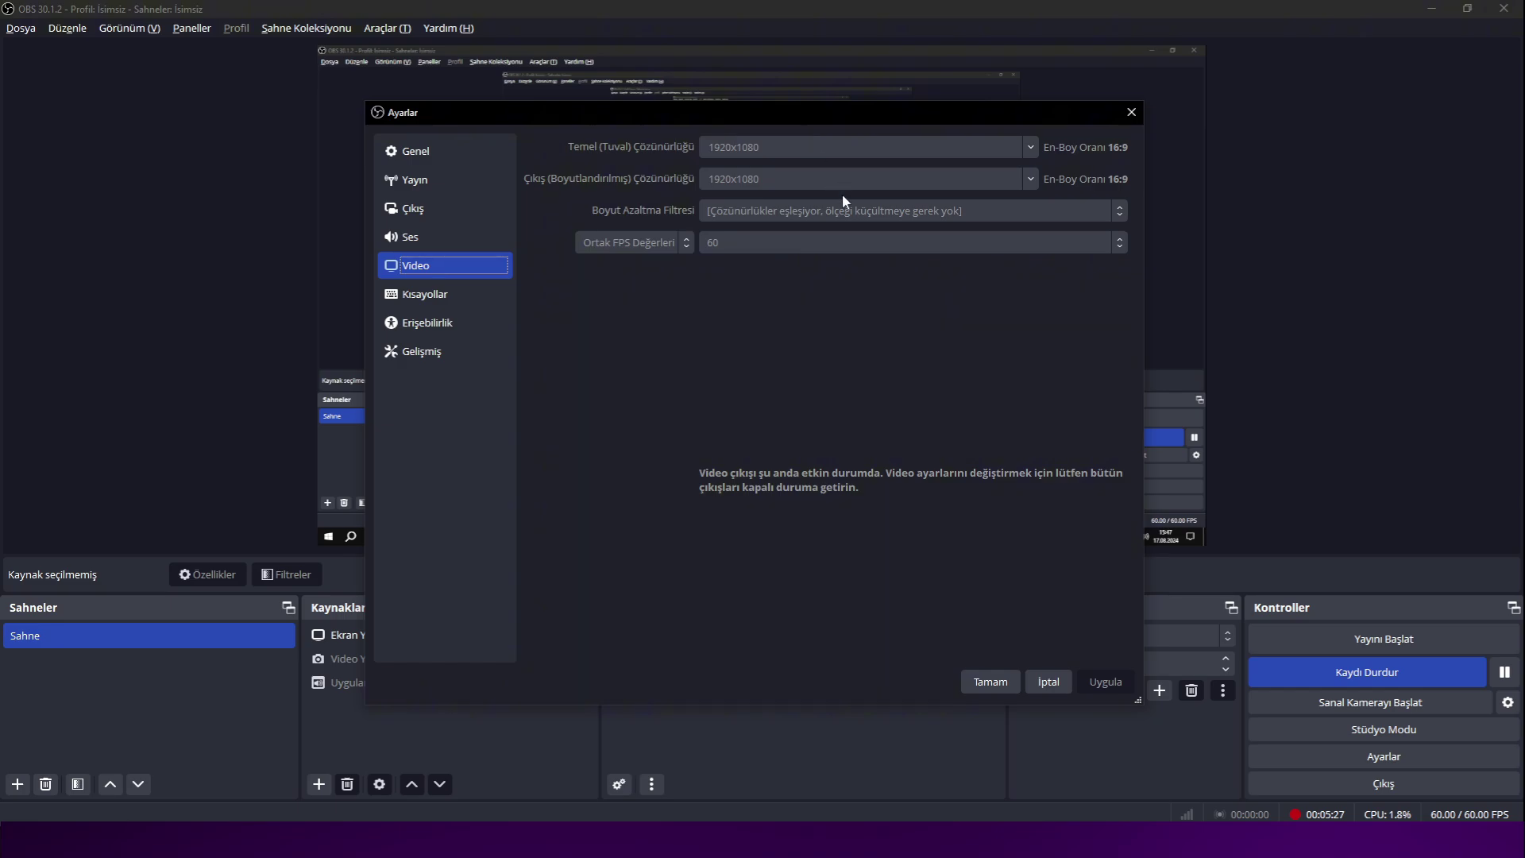
left_click(412, 208)
scroll(795, 397, "down", 3)
- Examine the audio settings, including the desktop audio and microphone device choices, monitoring and push-to-talk options
left_click(430, 240)
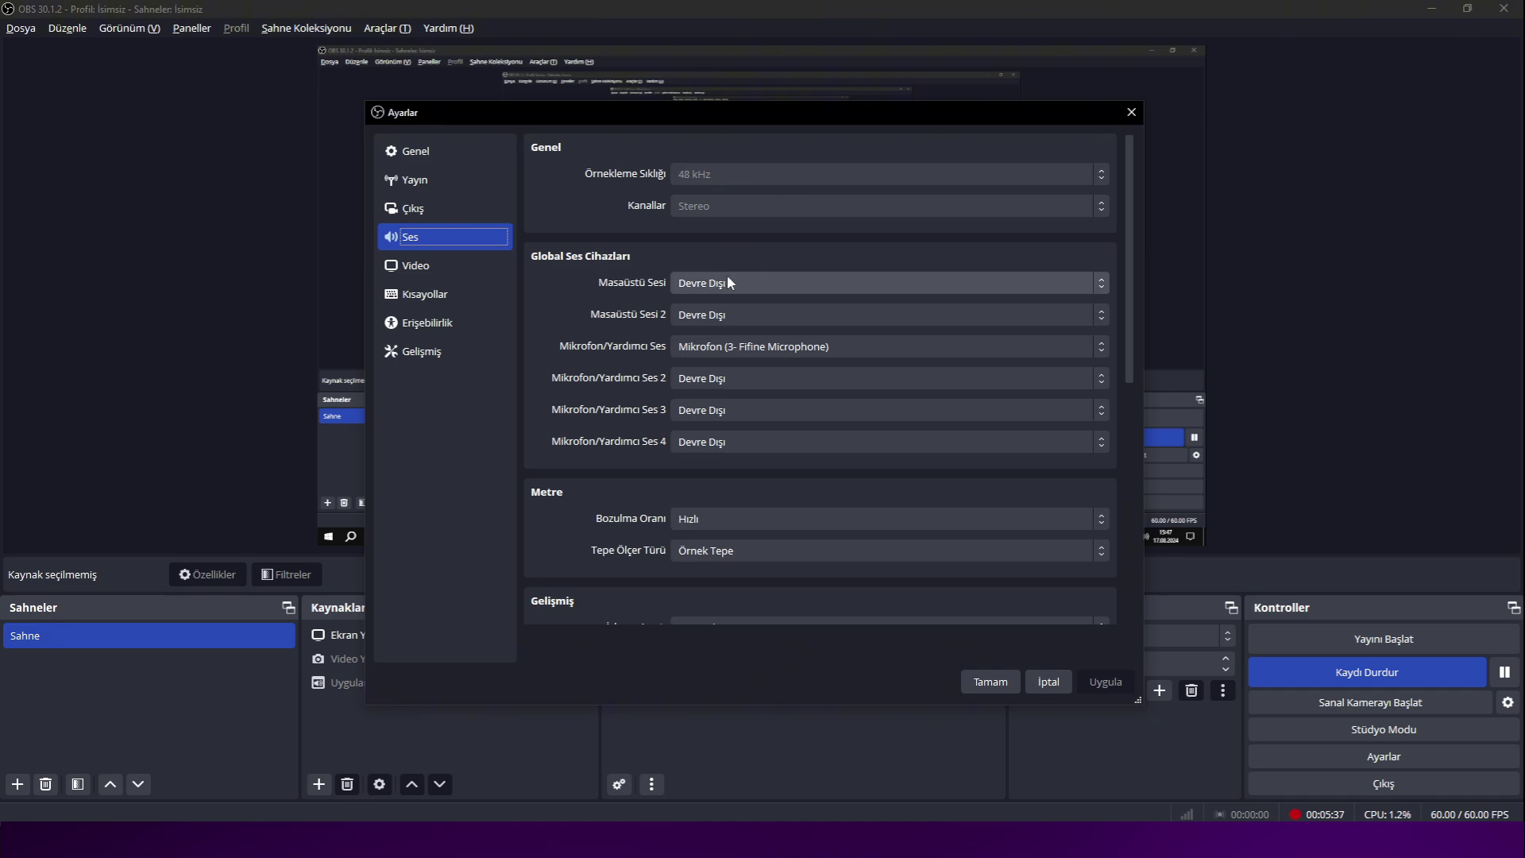
left_click(748, 282)
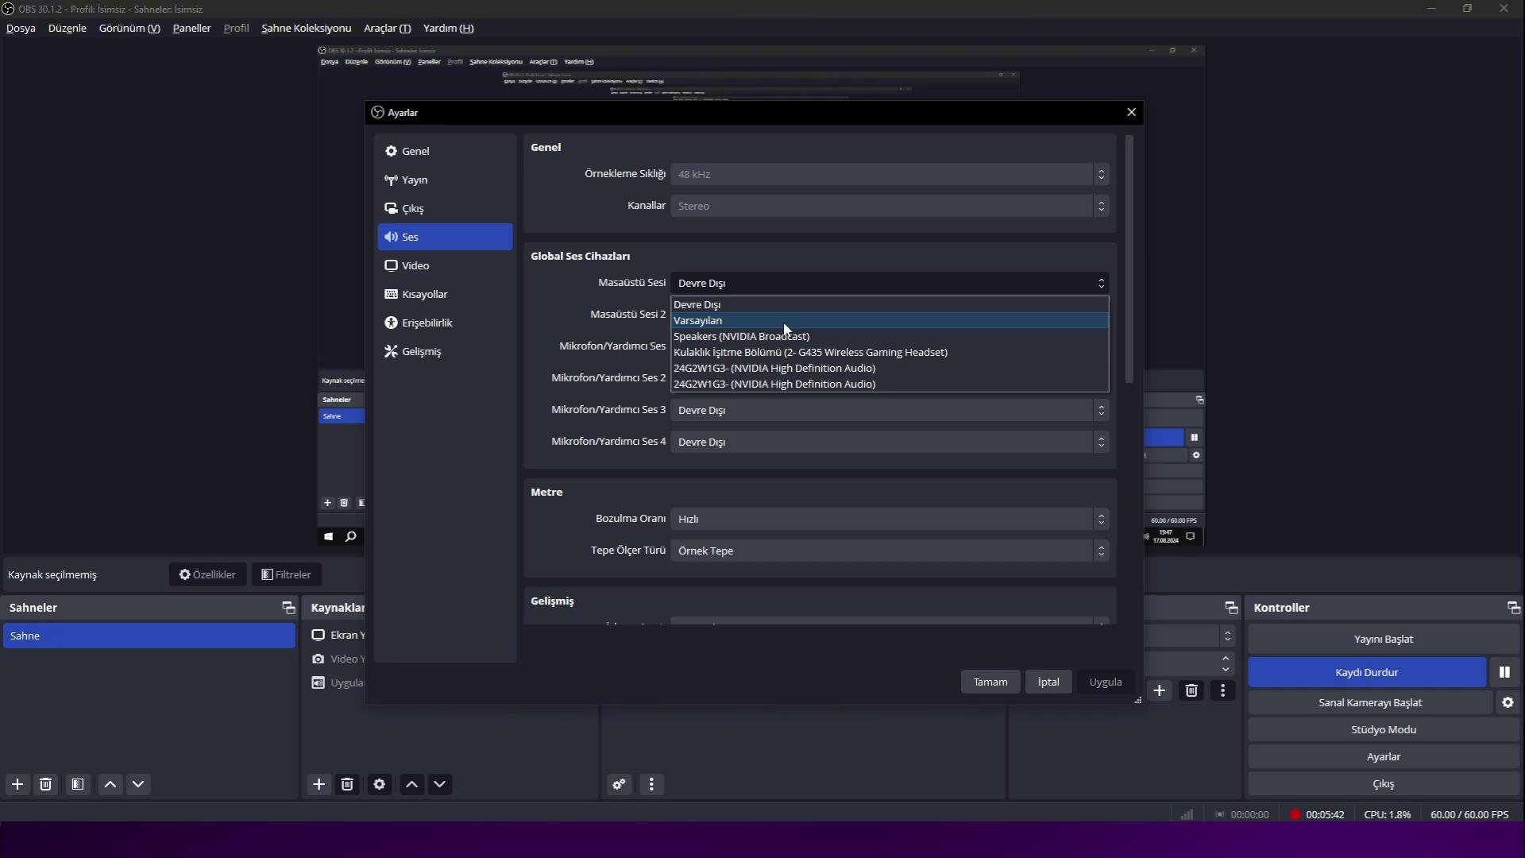
left_click(773, 281)
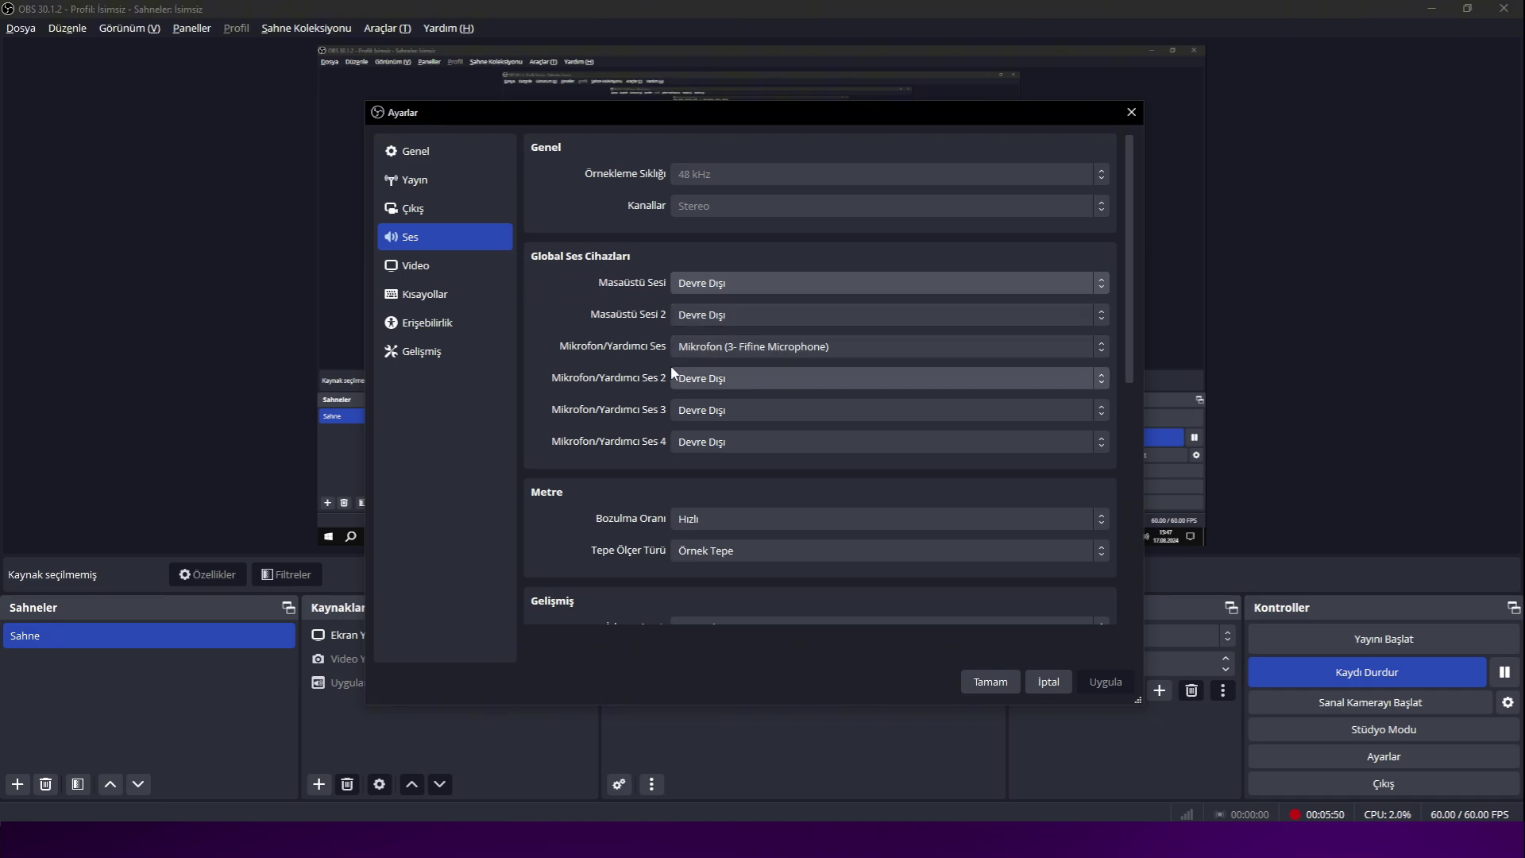
left_click(832, 353)
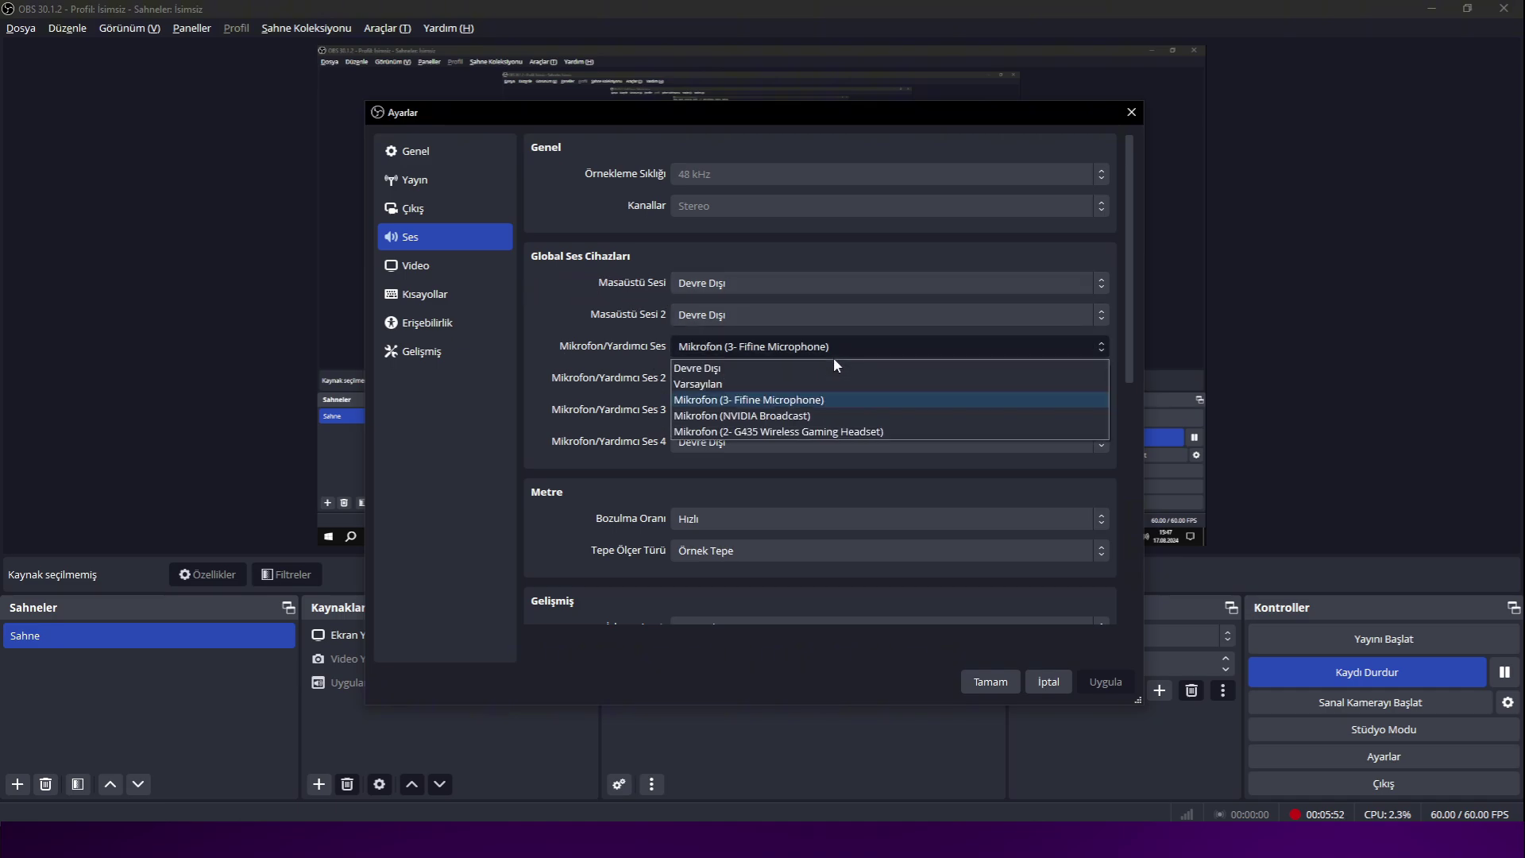
left_click(851, 346)
scroll(635, 302, "down", 5)
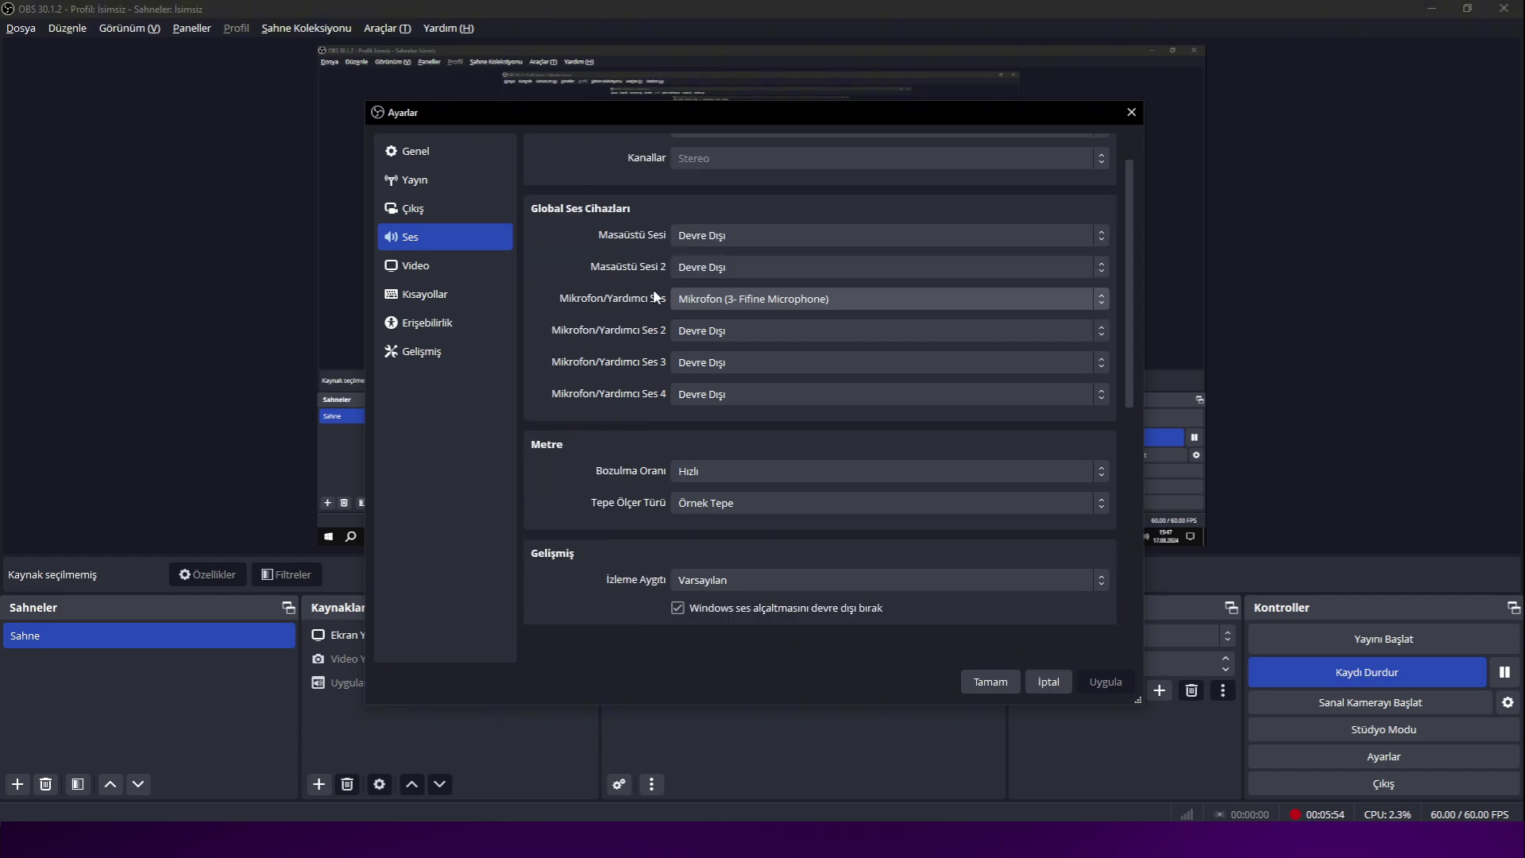
scroll(602, 383, "down", 3)
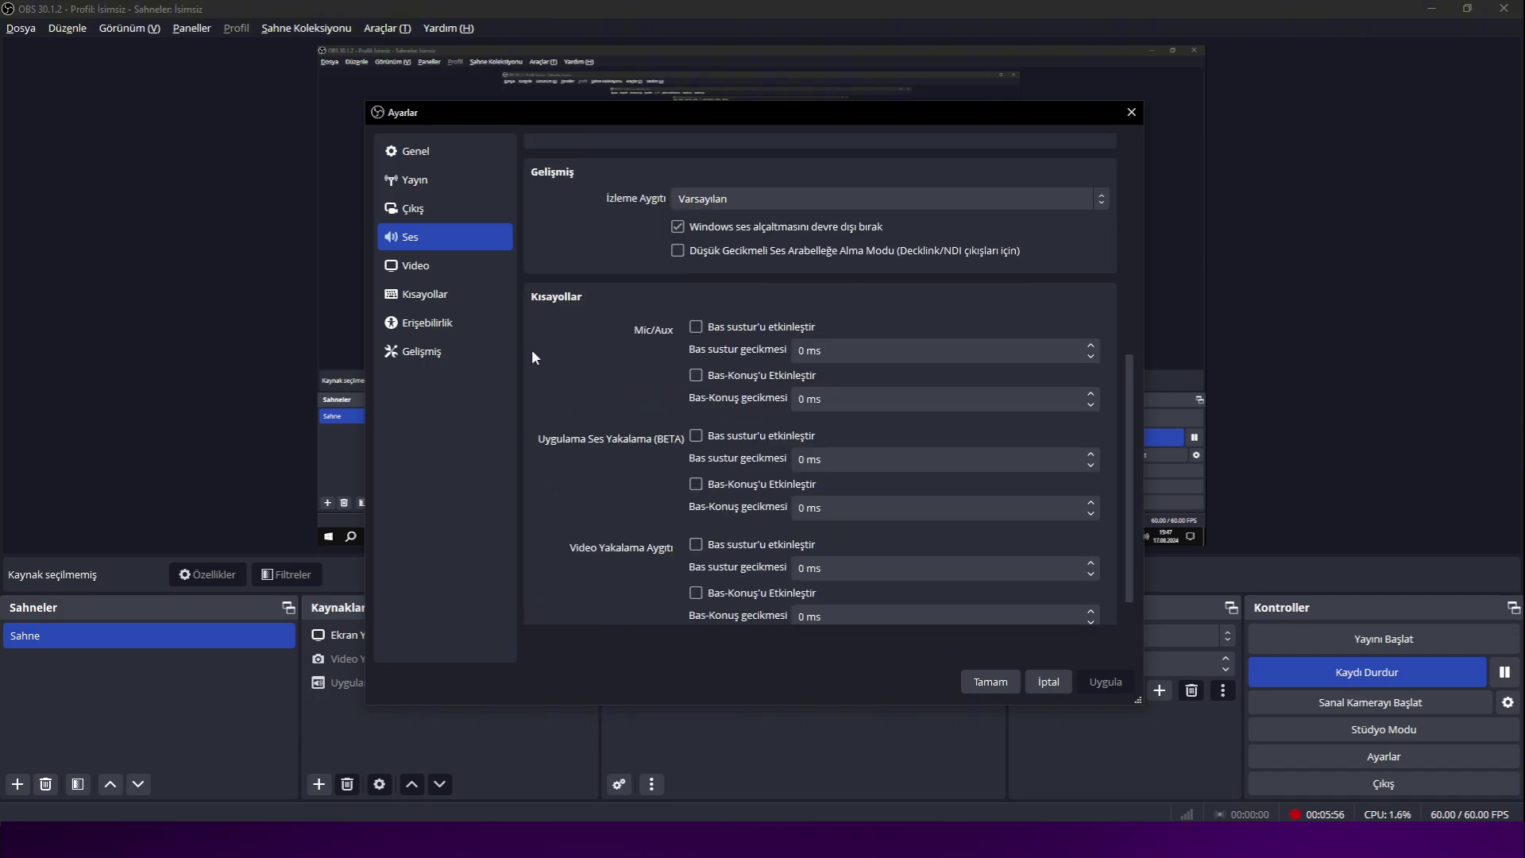
- Check the video settings and look through the hotkey (Kısayollar) list down to the audio source shortcuts
left_click(430, 265)
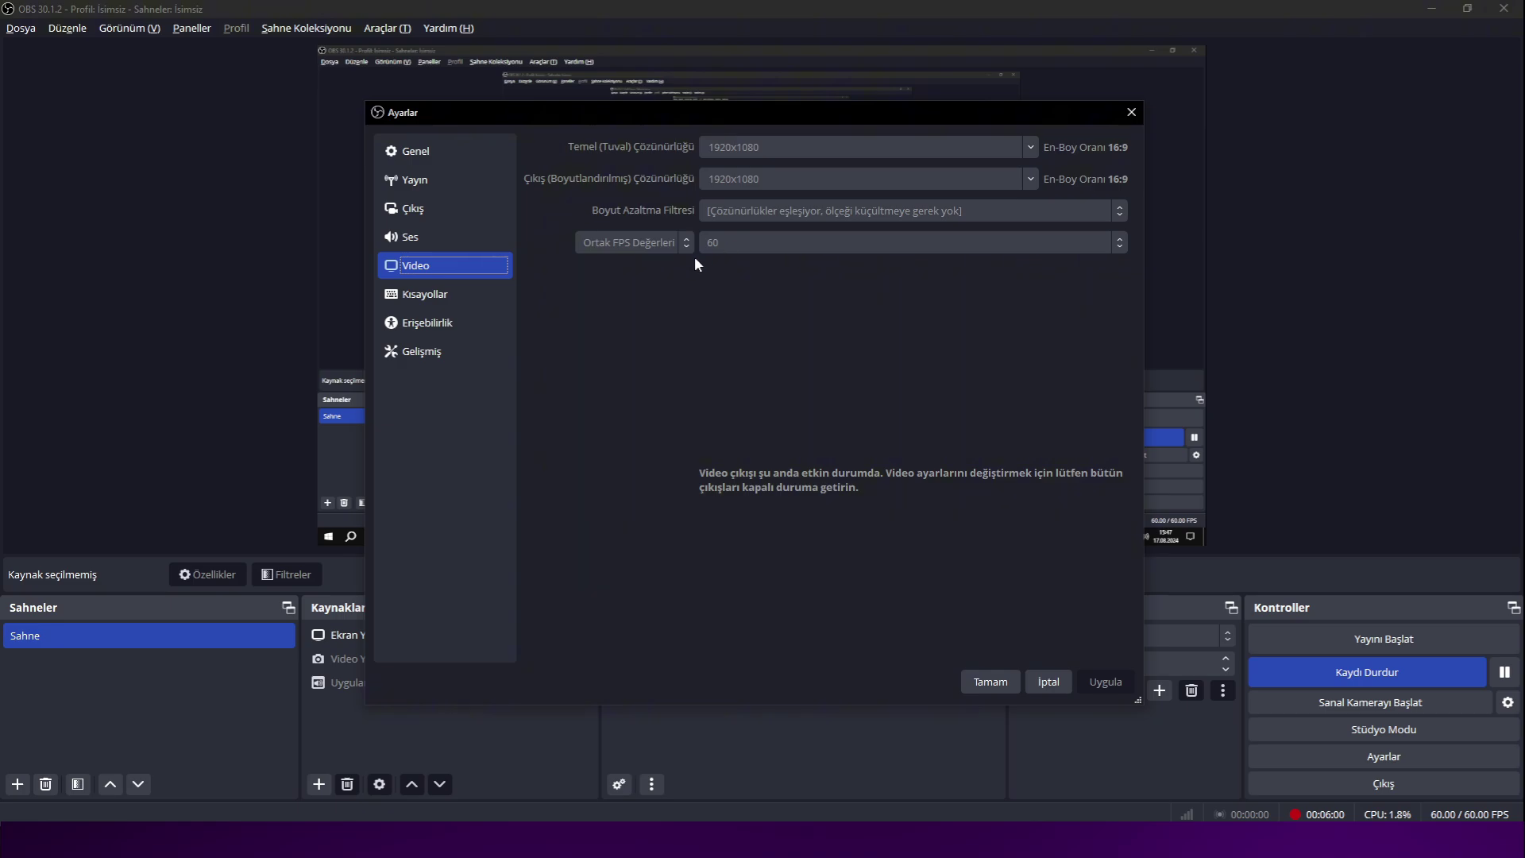
left_click(470, 292)
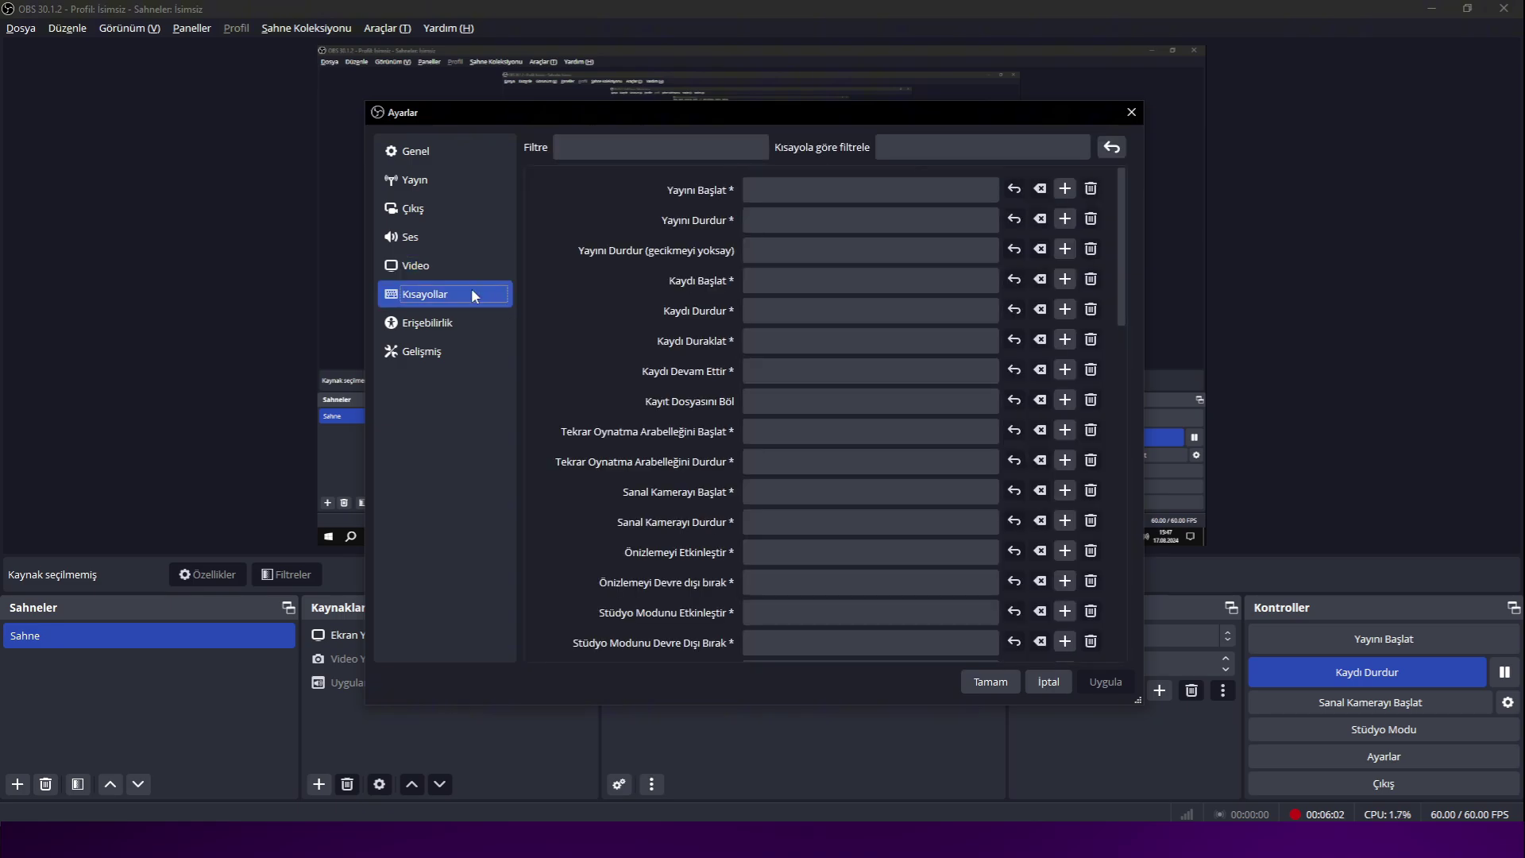
scroll(604, 302, "down", 15)
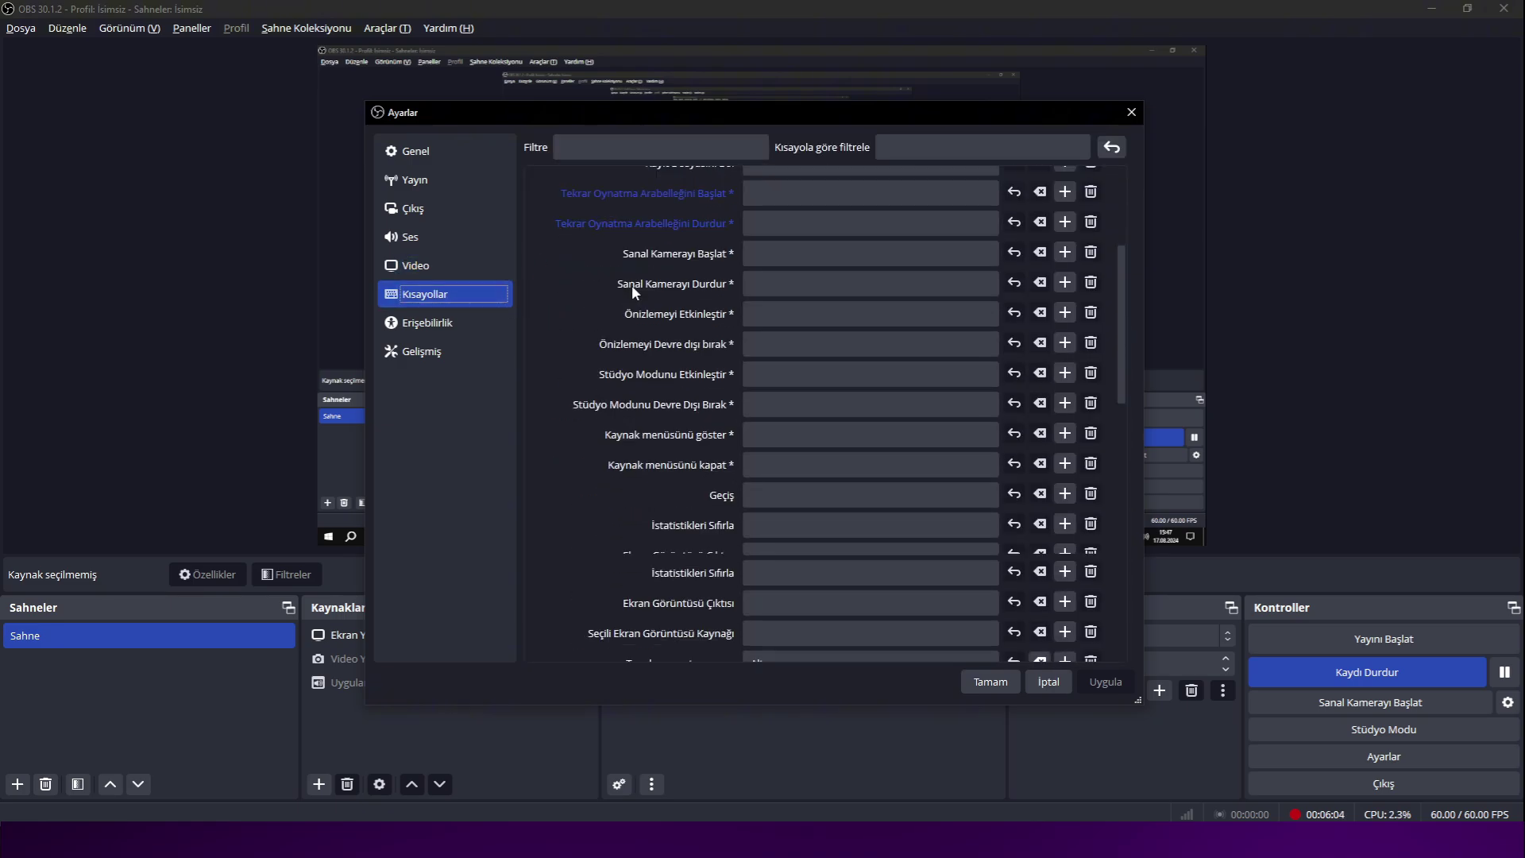
scroll(687, 305, "down", 1)
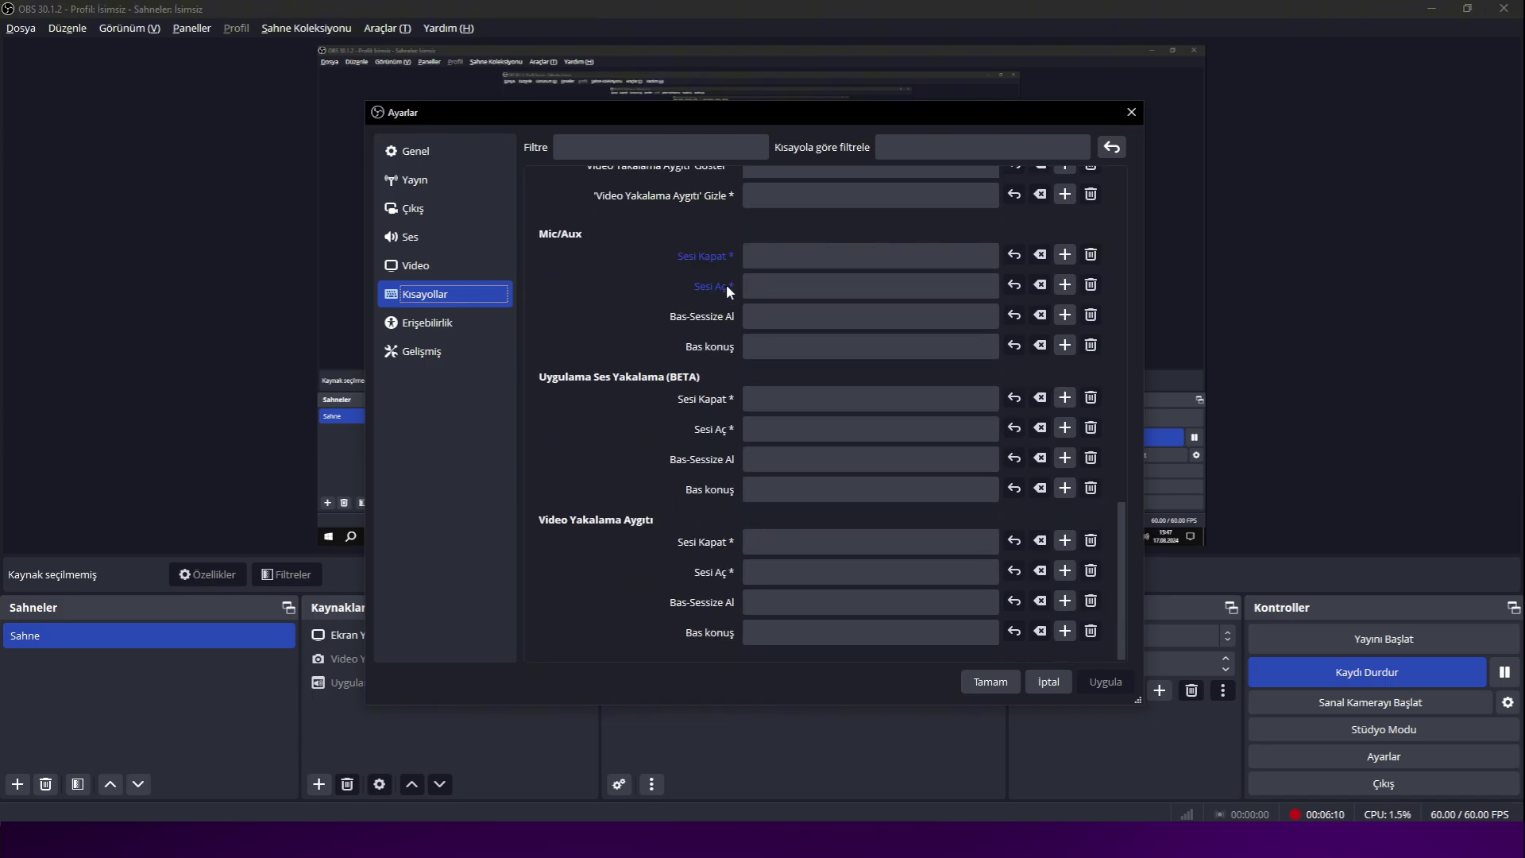
scroll(659, 313, "up", 2)
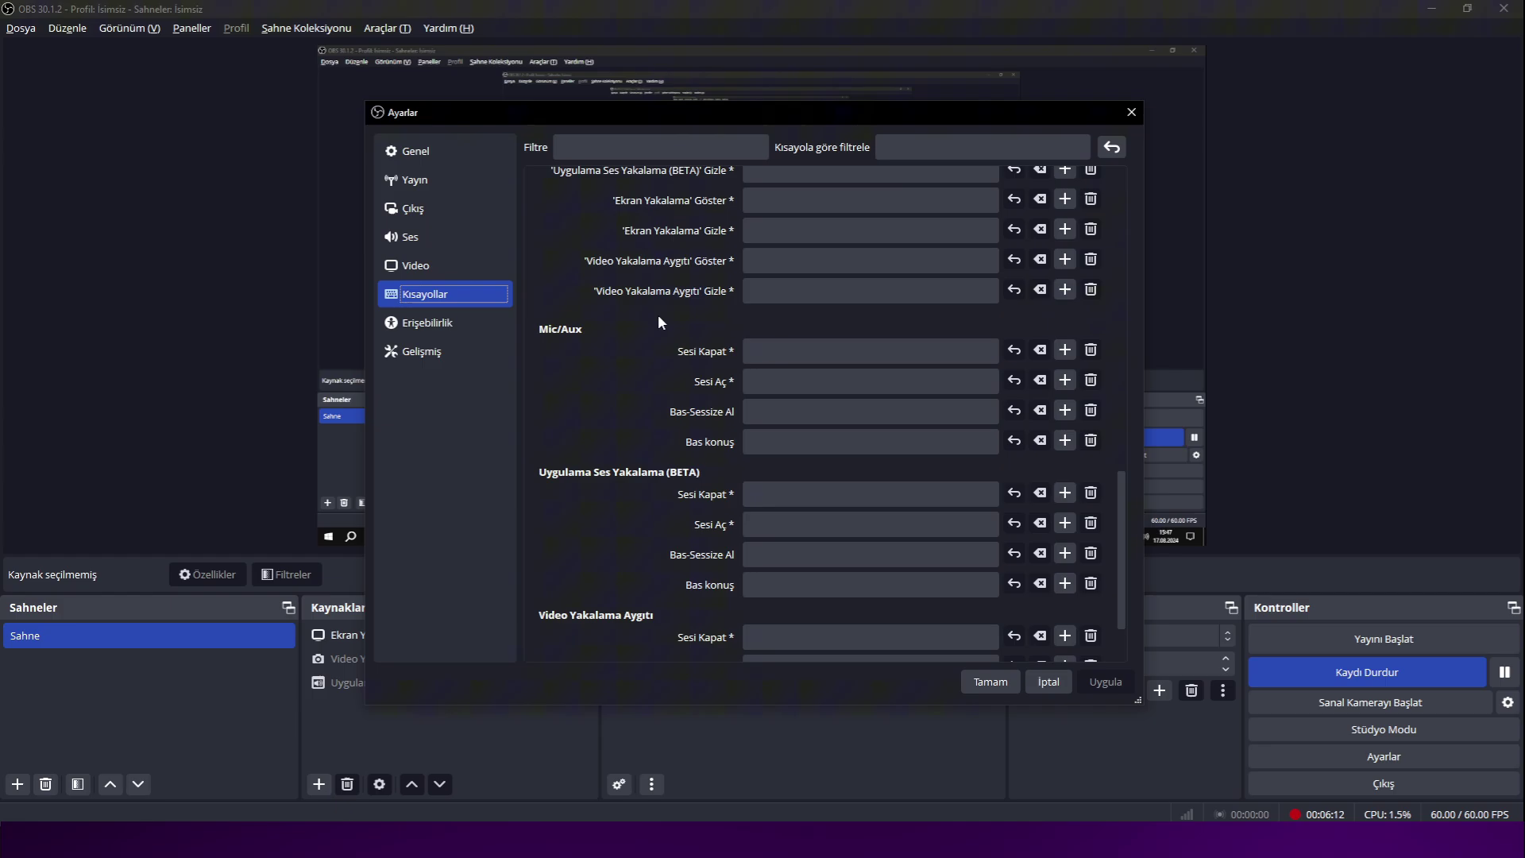
- Look over the accessibility colours and the advanced settings from process priority to network and sources, and close the settings
left_click(459, 327)
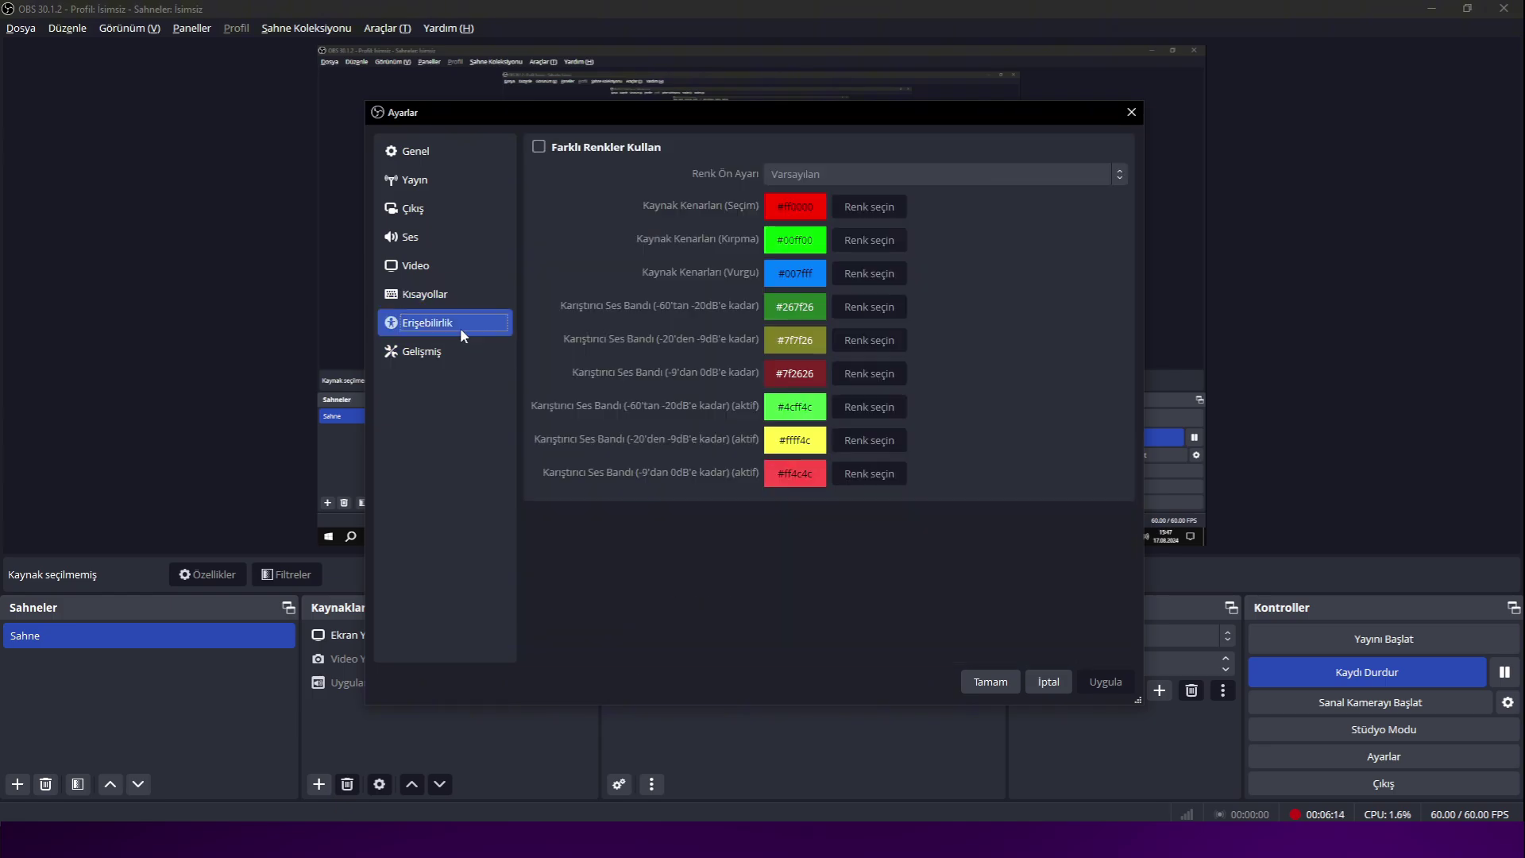
left_click(422, 350)
scroll(683, 326, "down", 8)
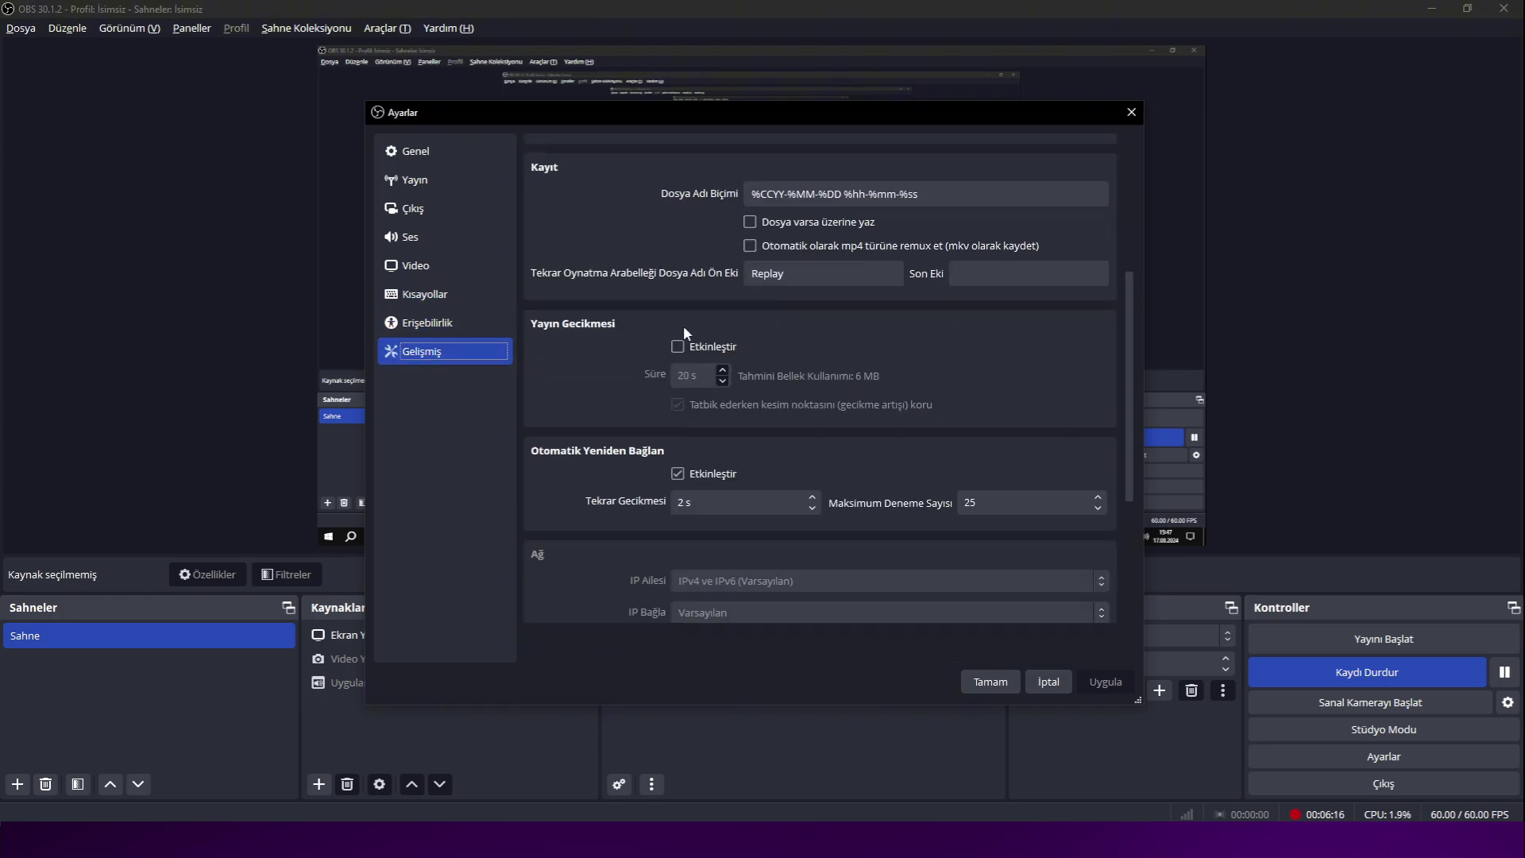
scroll(620, 405, "down", 1)
scroll(620, 405, "up", 3)
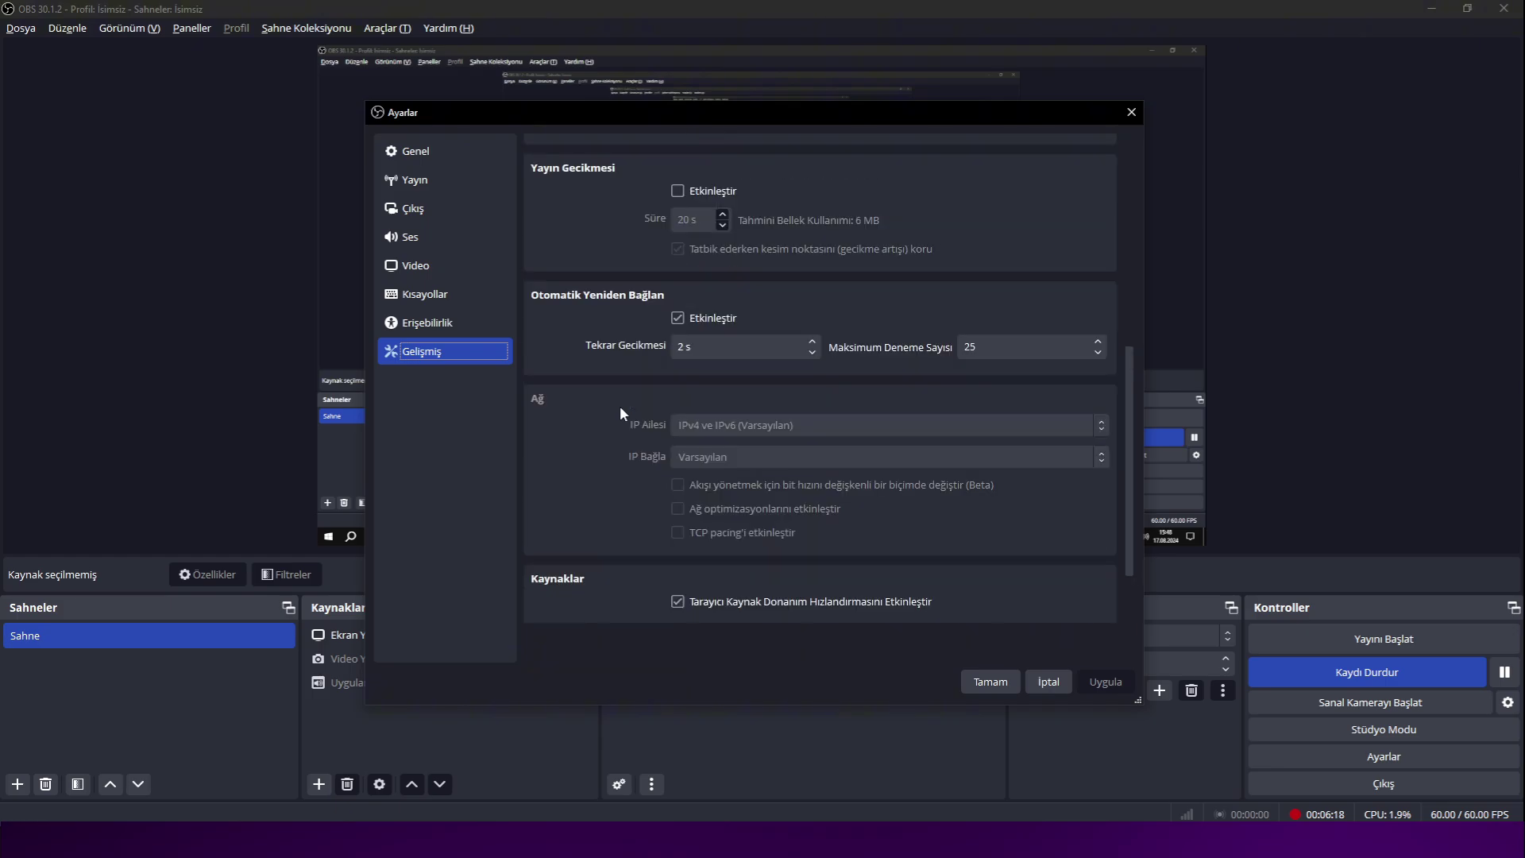
scroll(620, 405, "up", 4)
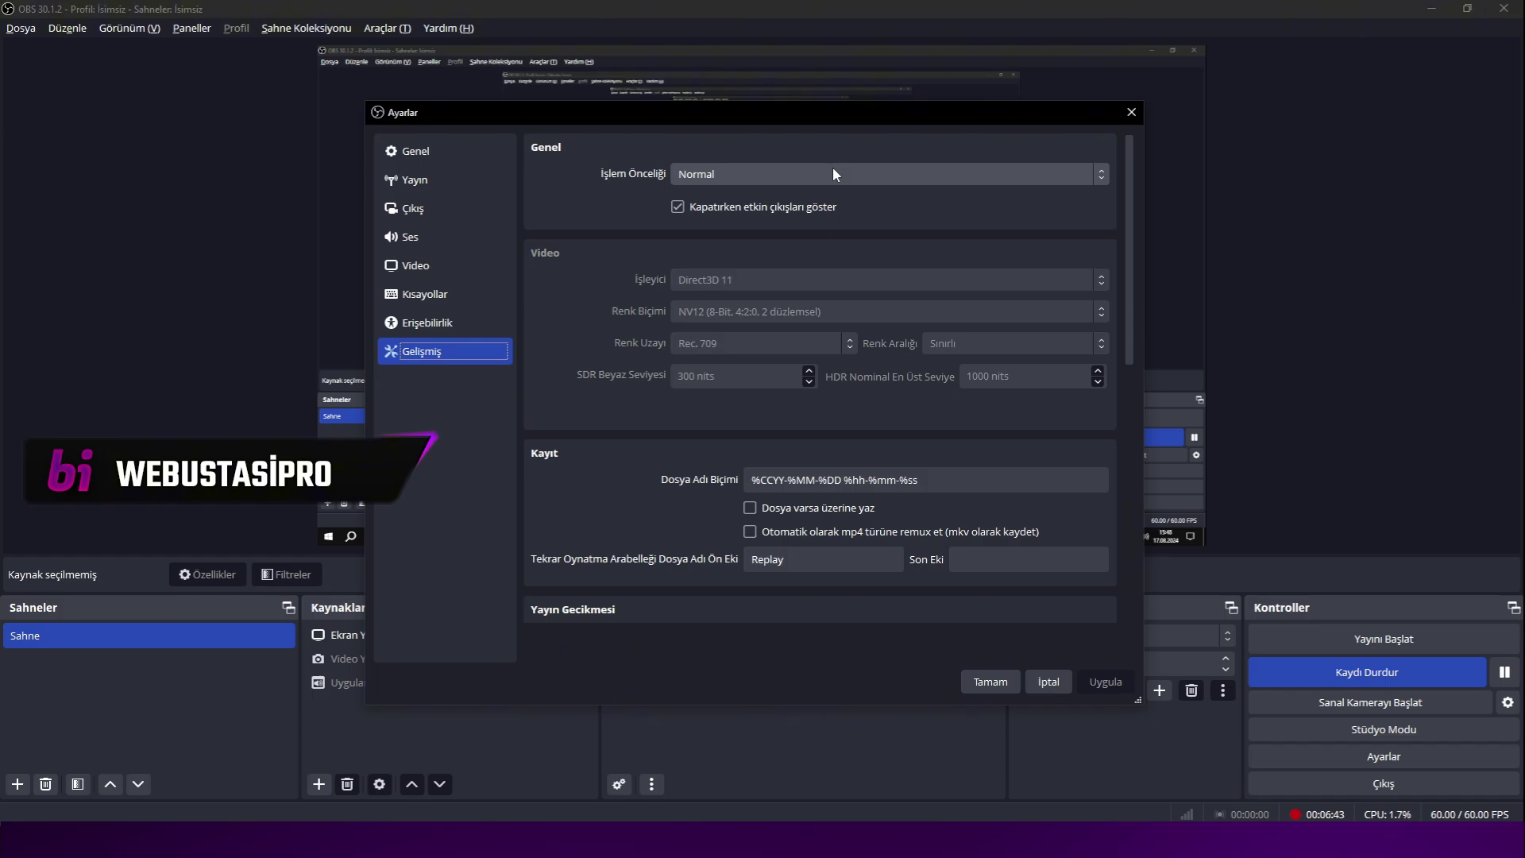
left_click(1131, 112)
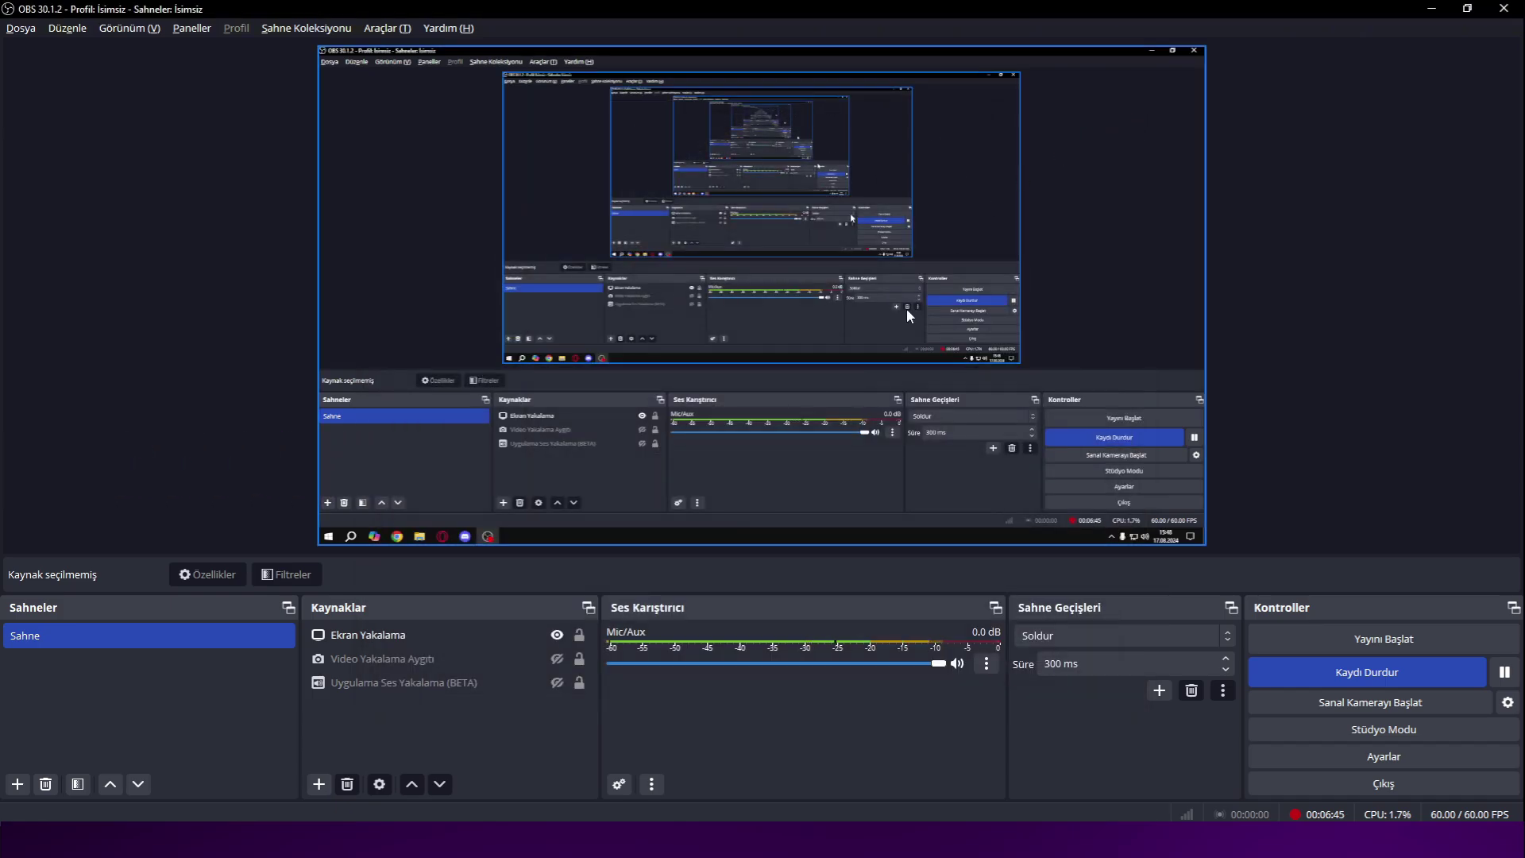